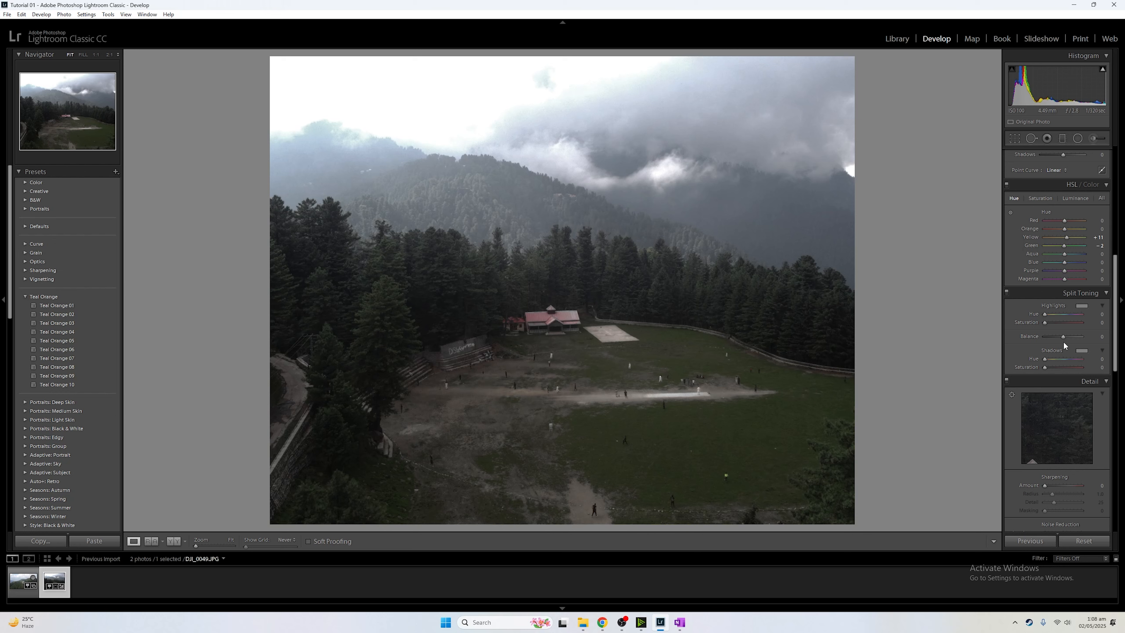
Set the split toning hues to 163 for shadows and 43 for highlights with the full-saturation preview, and compare before and after.
key(alt)
drag(1043, 358, 1060, 359)
drag(1043, 314, 1048, 314)
drag(1049, 312, 1052, 313)
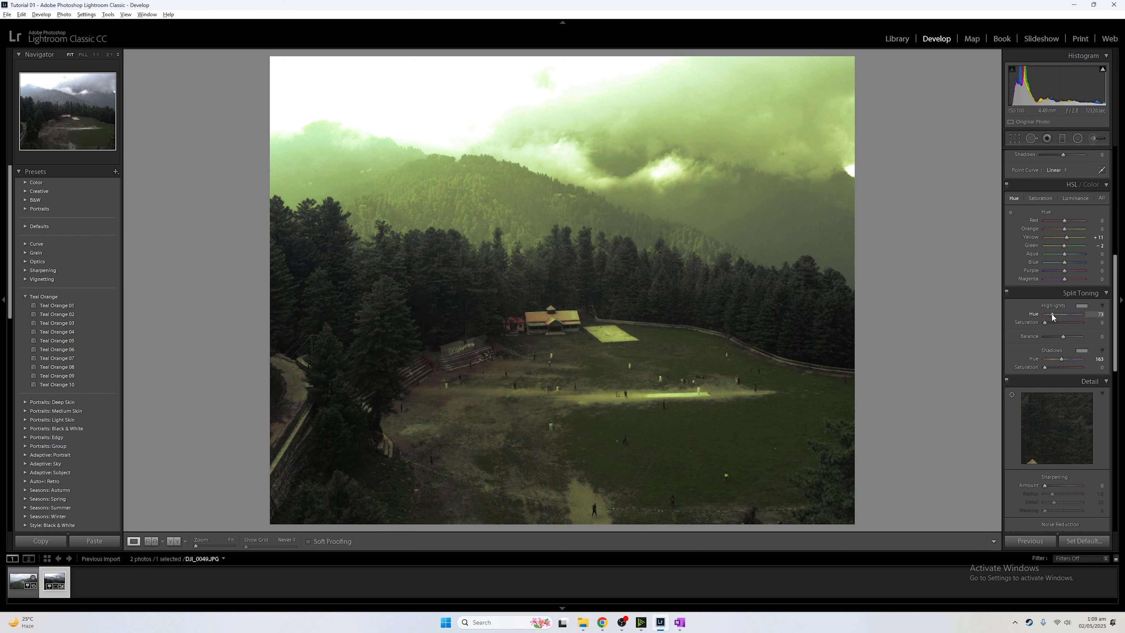
drag(1051, 314, 1047, 314)
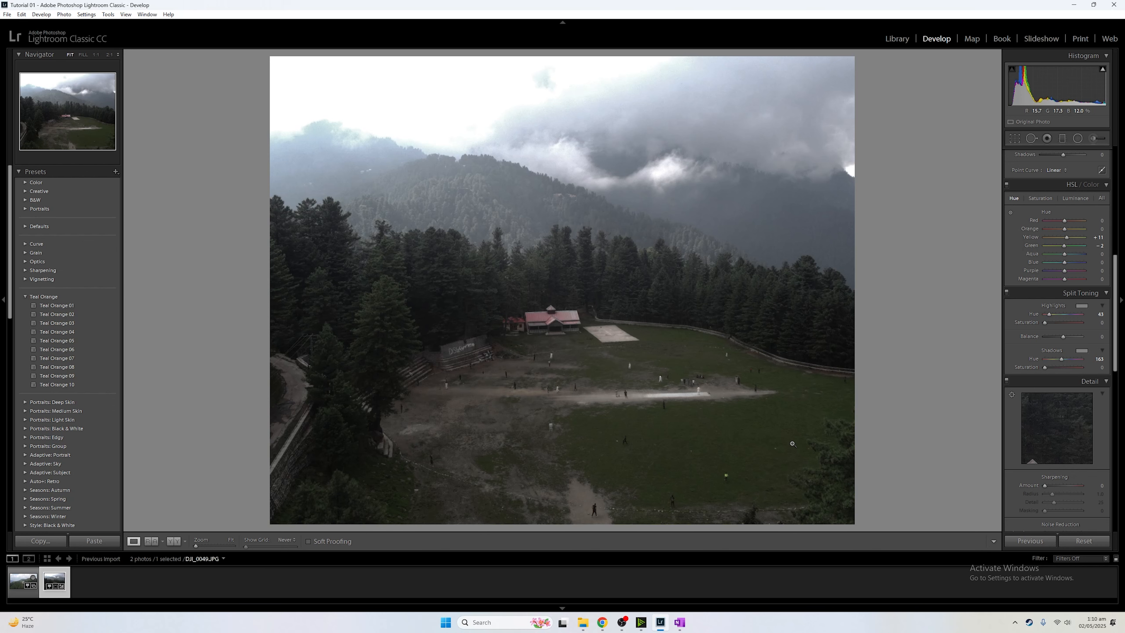
key(y)
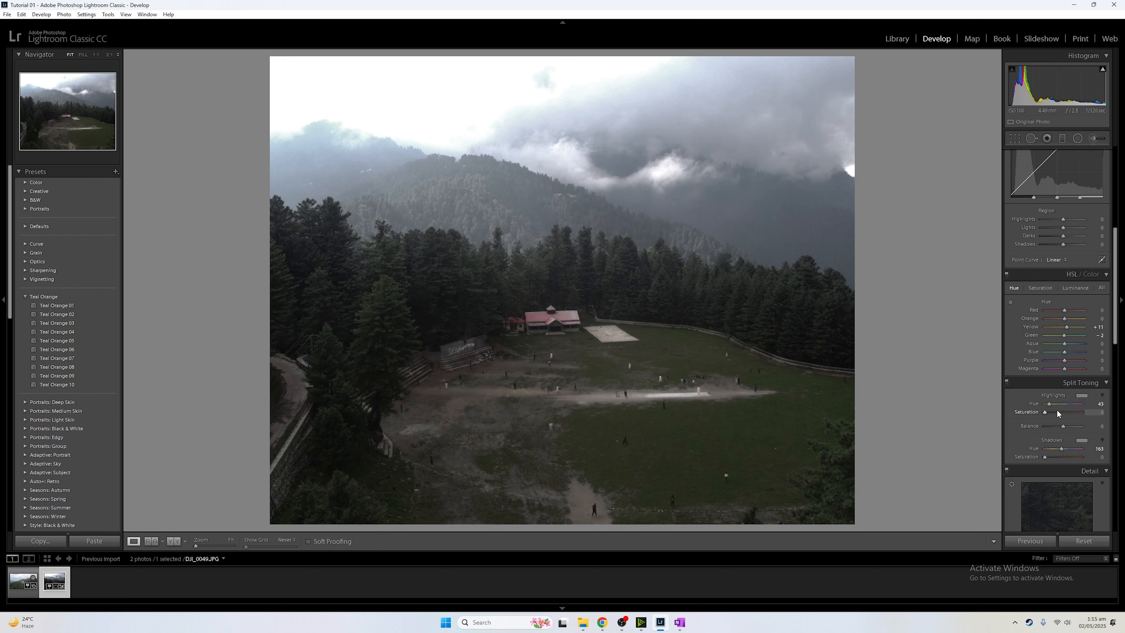
Set the basic tone values to Highlights −50, Shadows +60 and Blacks −40.
scroll(1054, 427, up, 5)
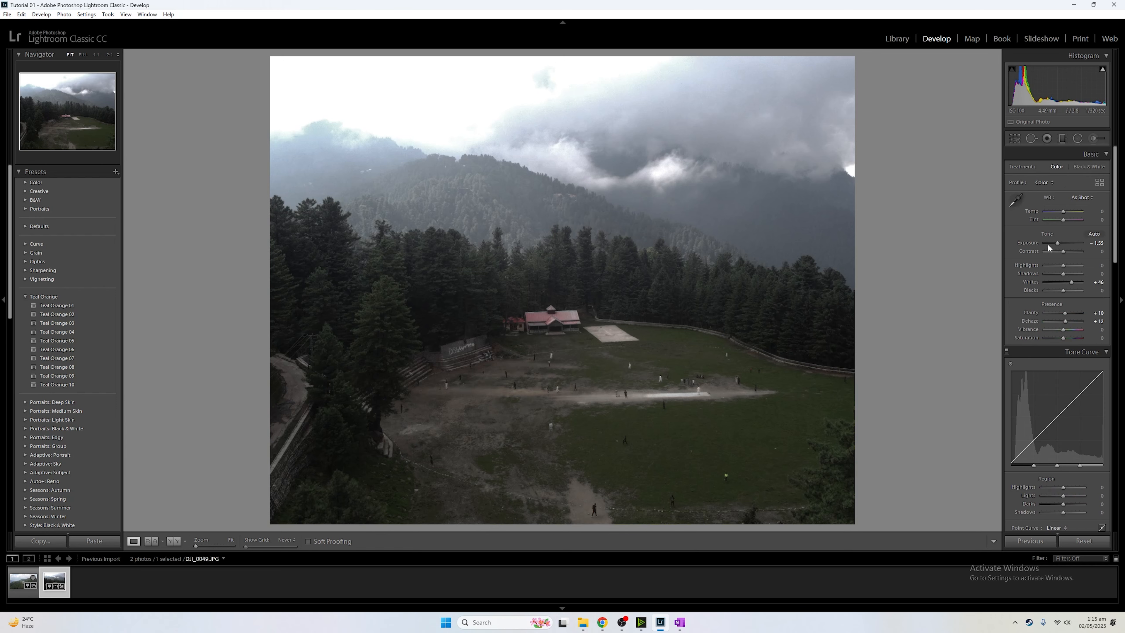
drag(1062, 264, 1056, 263)
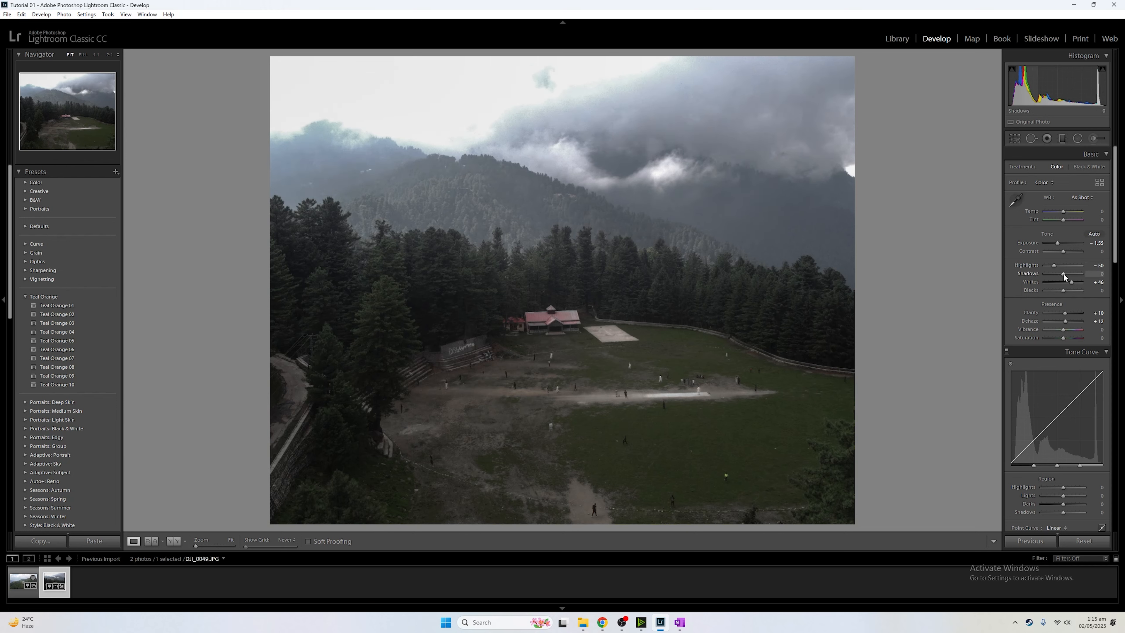
drag(1063, 274, 1073, 273)
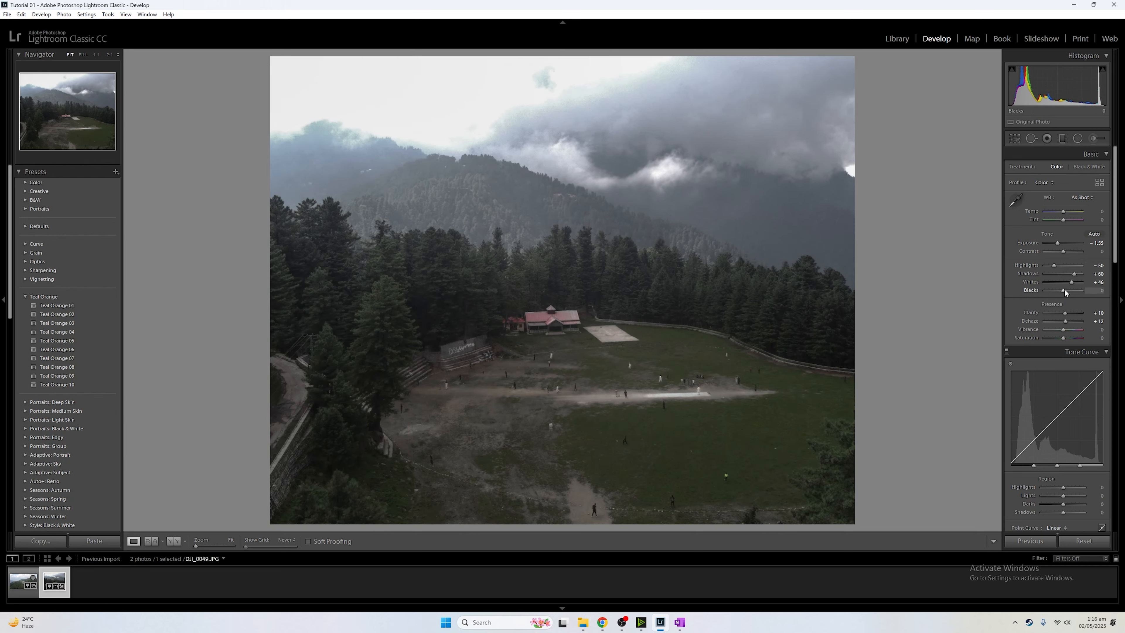
drag(1063, 291, 1056, 290)
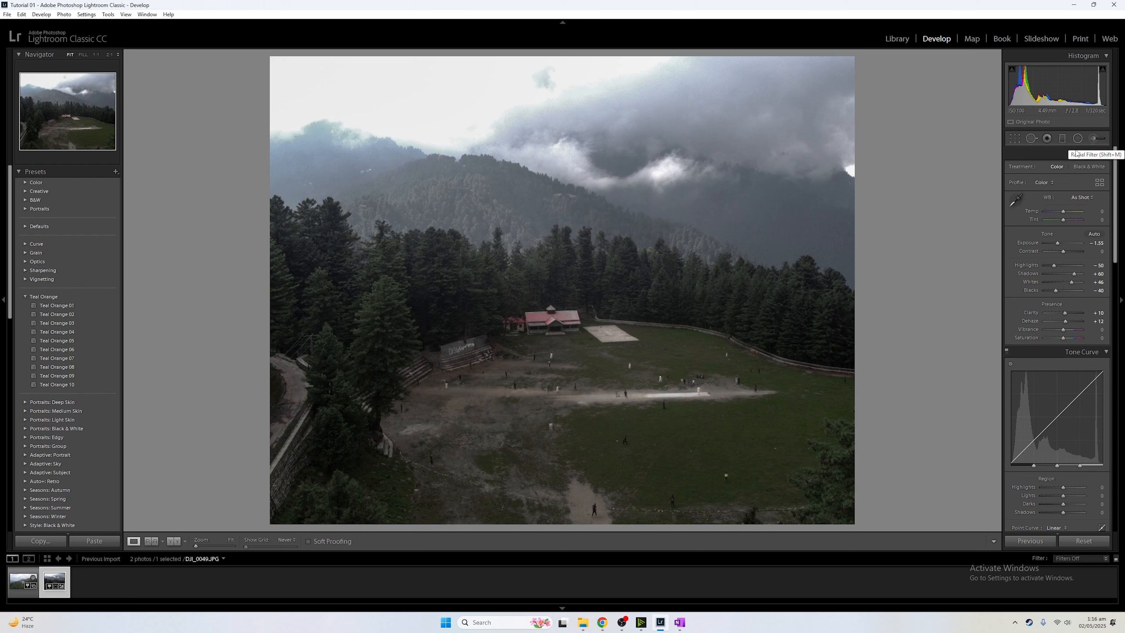
Paint an Adjustment Brush mask of size 2.0 over the red-roofed pavilion with the mask overlay shown.
click(1096, 141)
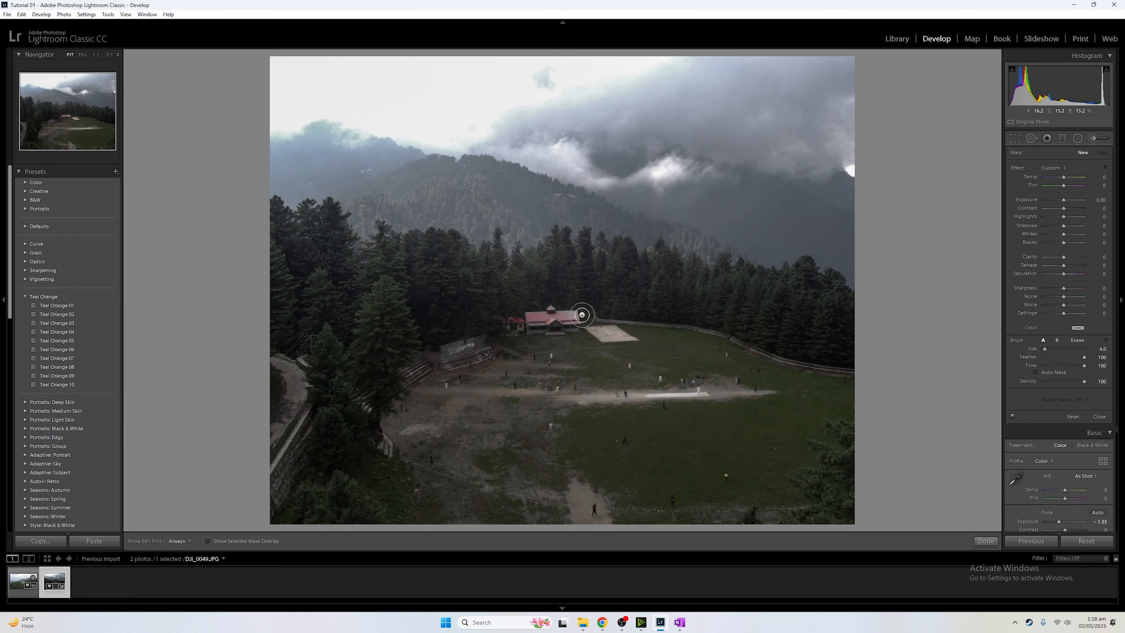
click(242, 541)
scroll(567, 327, up, 1)
key(z)
scroll(556, 317, down, 1)
scroll(554, 323, down, 1)
mouse_move(529, 319)
mouse_down()
mouse_move(500, 319)
mouse_move(578, 335)
mouse_move(597, 331)
mouse_move(591, 307)
mouse_move(554, 313)
mouse_move(551, 298)
mouse_move(504, 324)
mouse_move(551, 339)
mouse_move(592, 334)
mouse_move(592, 316)
mouse_move(602, 343)
mouse_move(560, 319)
mouse_up()
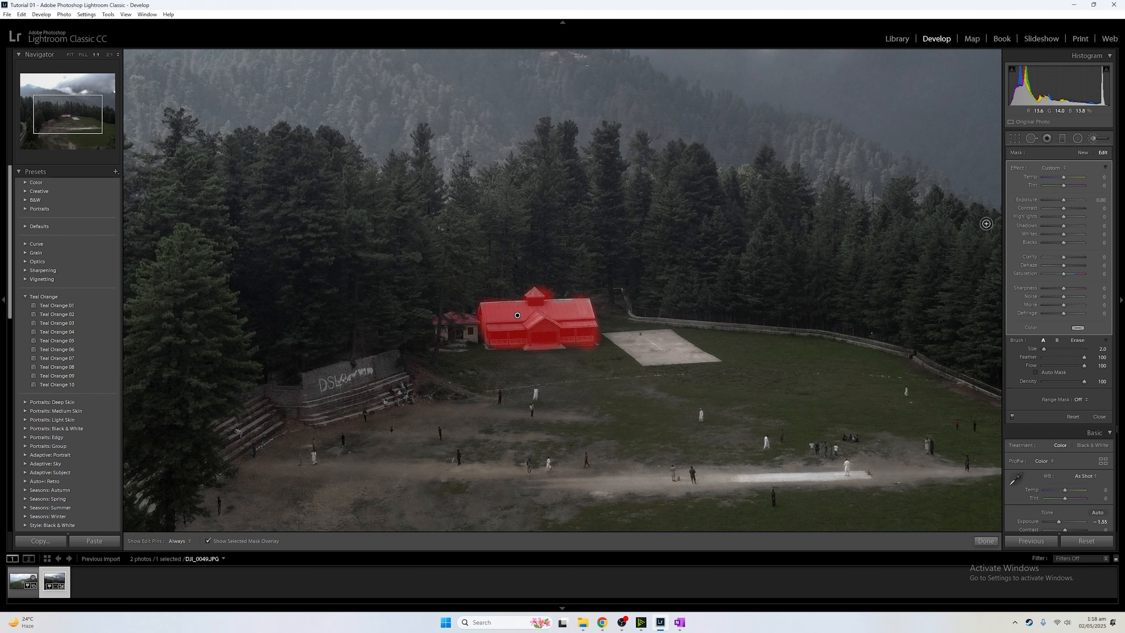
Paint a new Adjustment Brush mask of size 7.0 over the band of trees surrounding the field.
click(1083, 153)
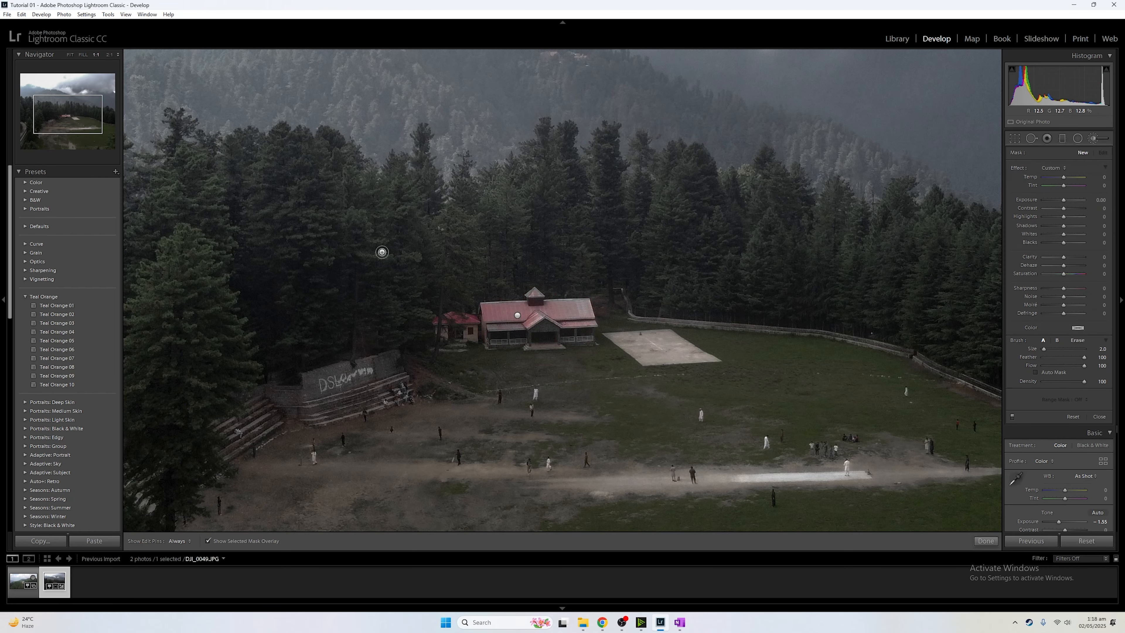
drag(296, 268, 652, 205)
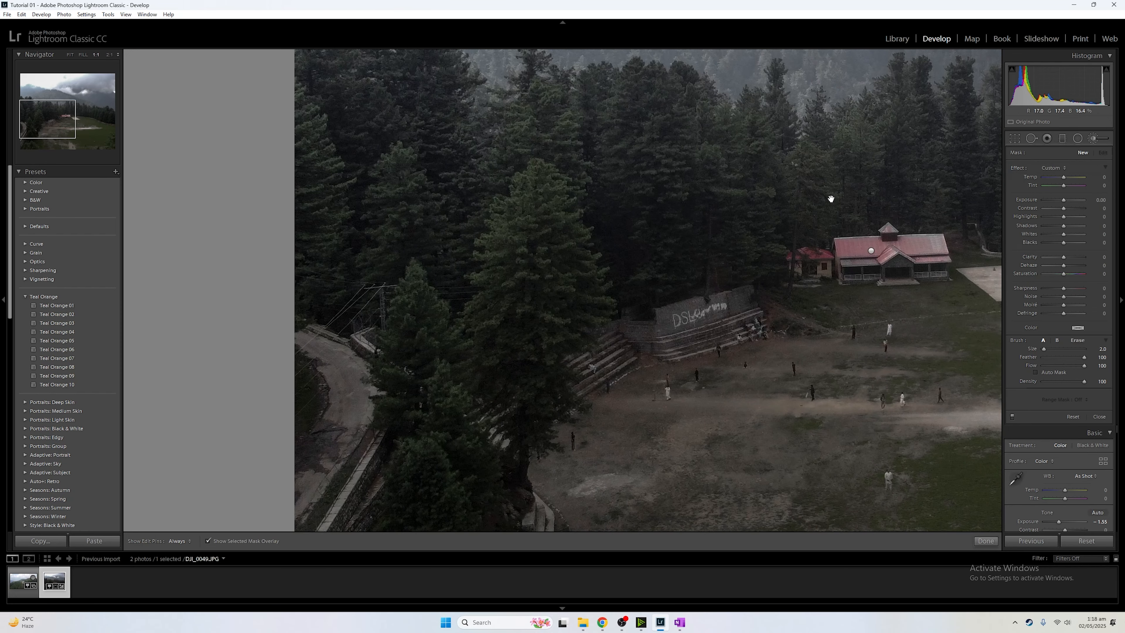
key(ctrl+minus)
key(ctrl+minus)
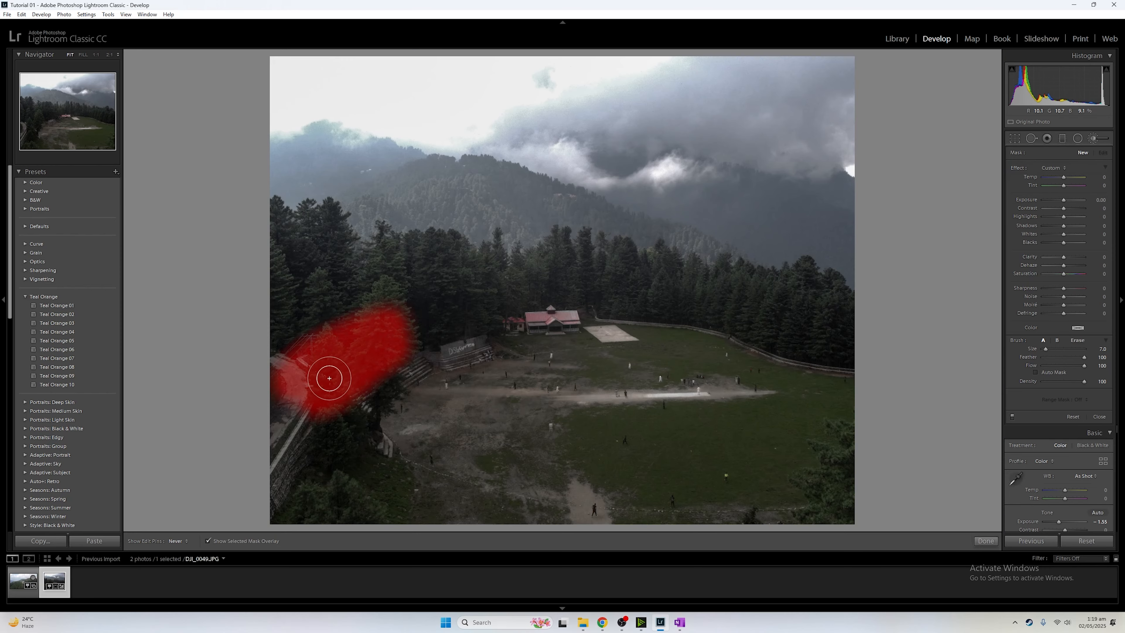
mouse_move(329, 378)
mouse_down()
mouse_move(283, 410)
mouse_move(344, 374)
mouse_move(316, 495)
mouse_move(354, 462)
mouse_move(338, 331)
mouse_move(389, 276)
mouse_move(808, 304)
mouse_move(671, 304)
mouse_move(810, 291)
mouse_move(612, 303)
mouse_up()
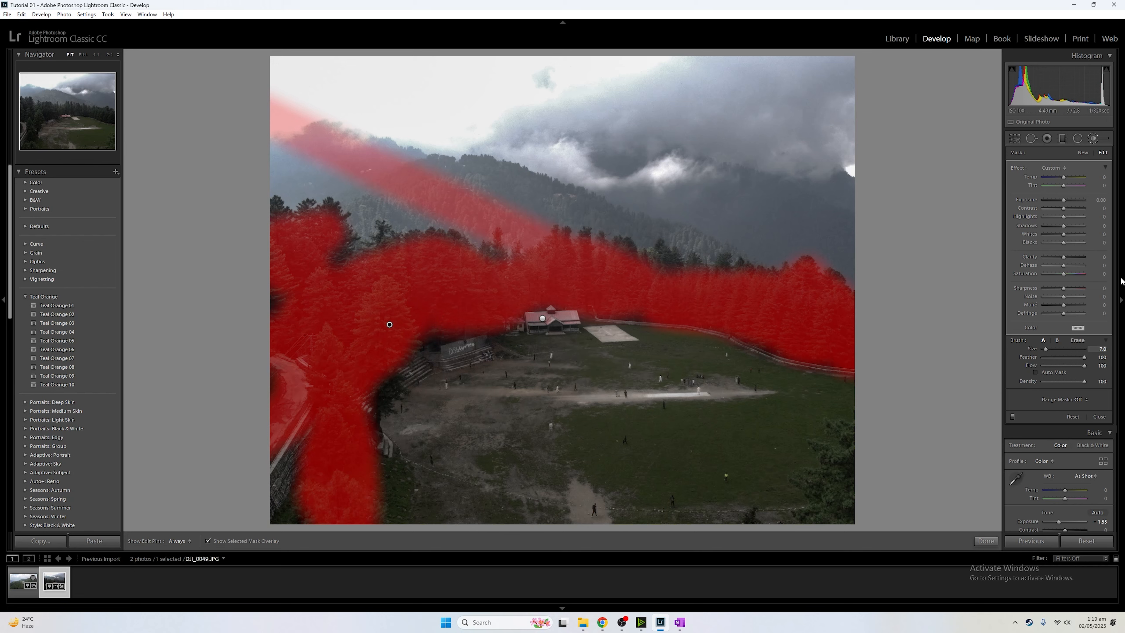
Paint another new brush mask of size 7.0 over the grass and bare ground of the playing field.
click(1082, 152)
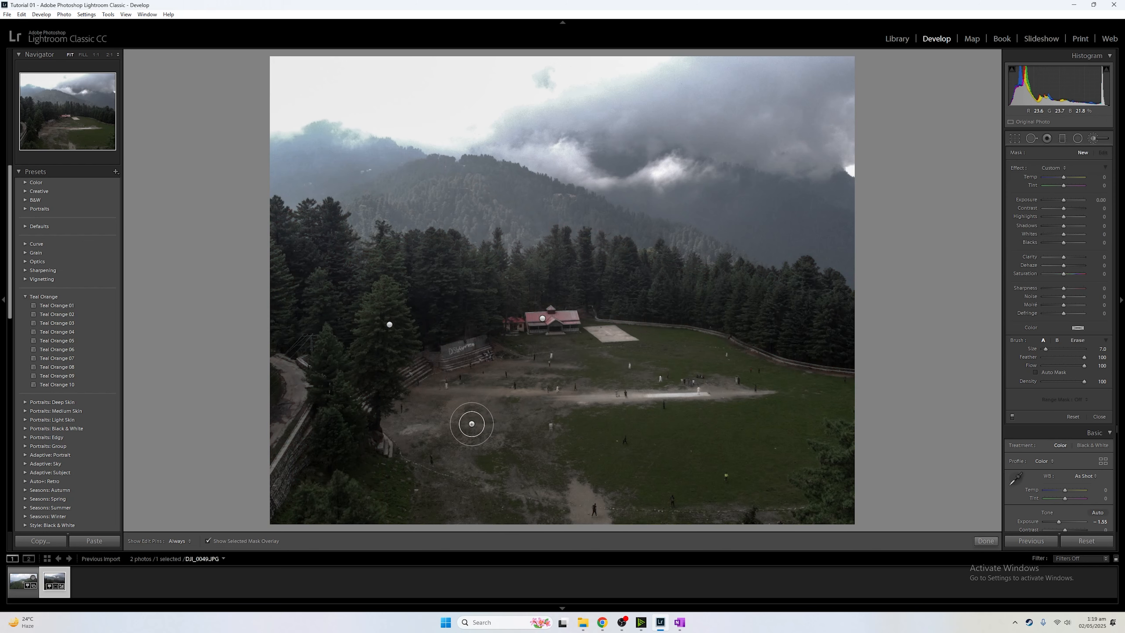
key(h)
mouse_move(477, 397)
mouse_down()
mouse_move(411, 423)
mouse_move(653, 498)
mouse_move(772, 449)
mouse_move(744, 428)
mouse_move(612, 419)
mouse_move(665, 485)
mouse_move(523, 398)
mouse_move(569, 361)
mouse_move(733, 357)
mouse_move(616, 342)
mouse_move(699, 350)
mouse_move(791, 405)
mouse_up()
key(h)
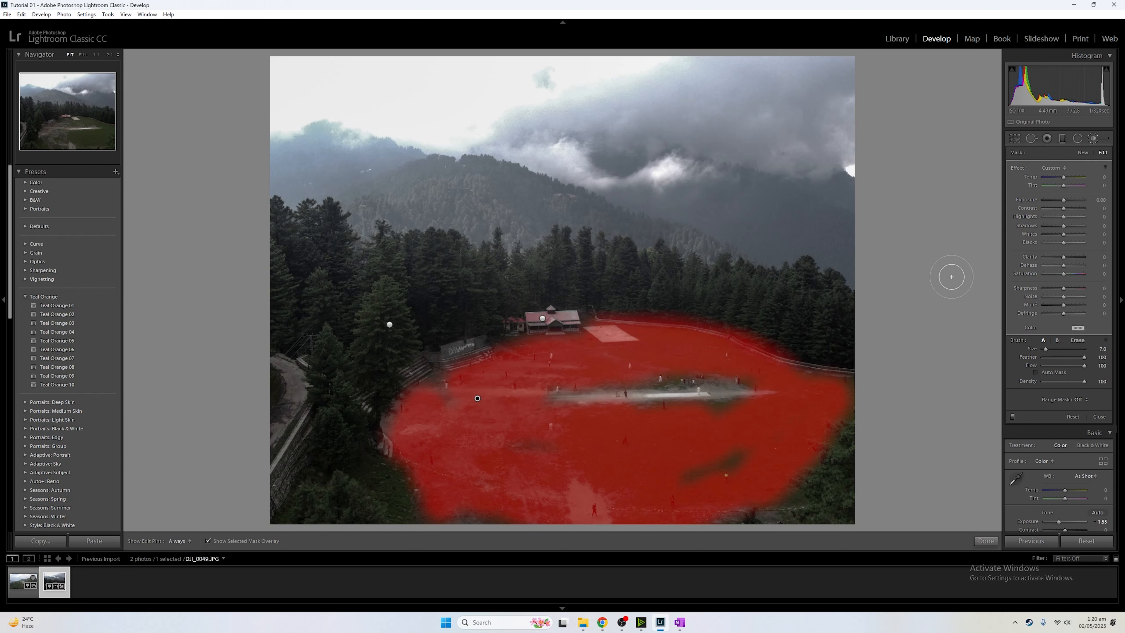
Paint a new brush mask of size 3.0 along the cricket pitch strip in the middle of the field.
click(1082, 153)
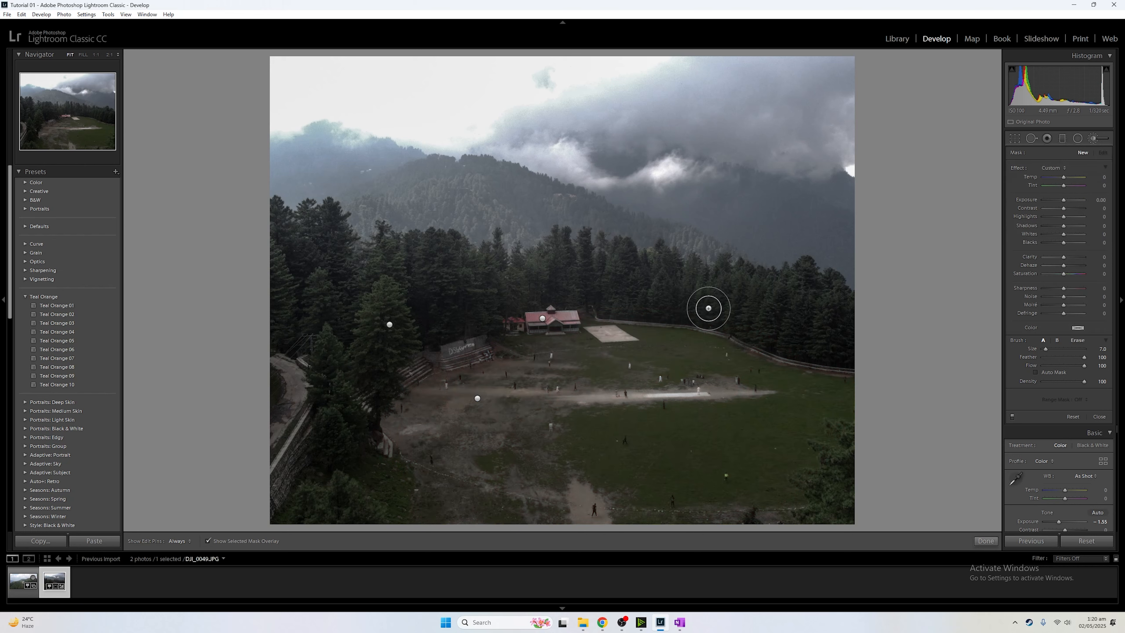
scroll(571, 400, down, 4)
mouse_move(575, 399)
mouse_down()
mouse_move(753, 390)
mouse_move(721, 390)
mouse_move(749, 389)
mouse_up()
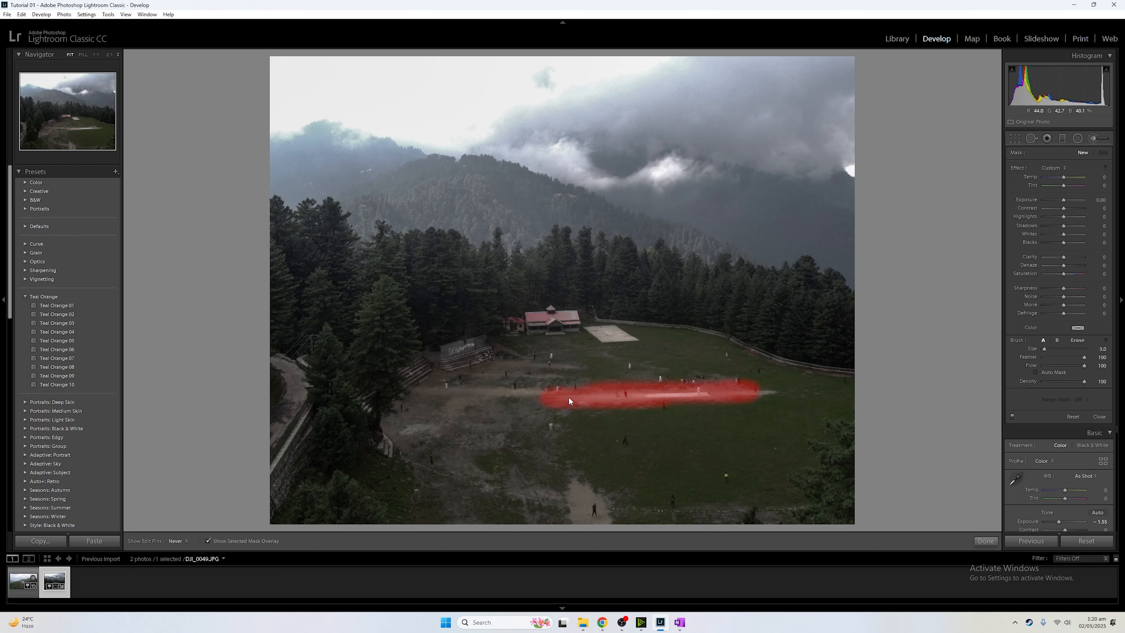
key(h)
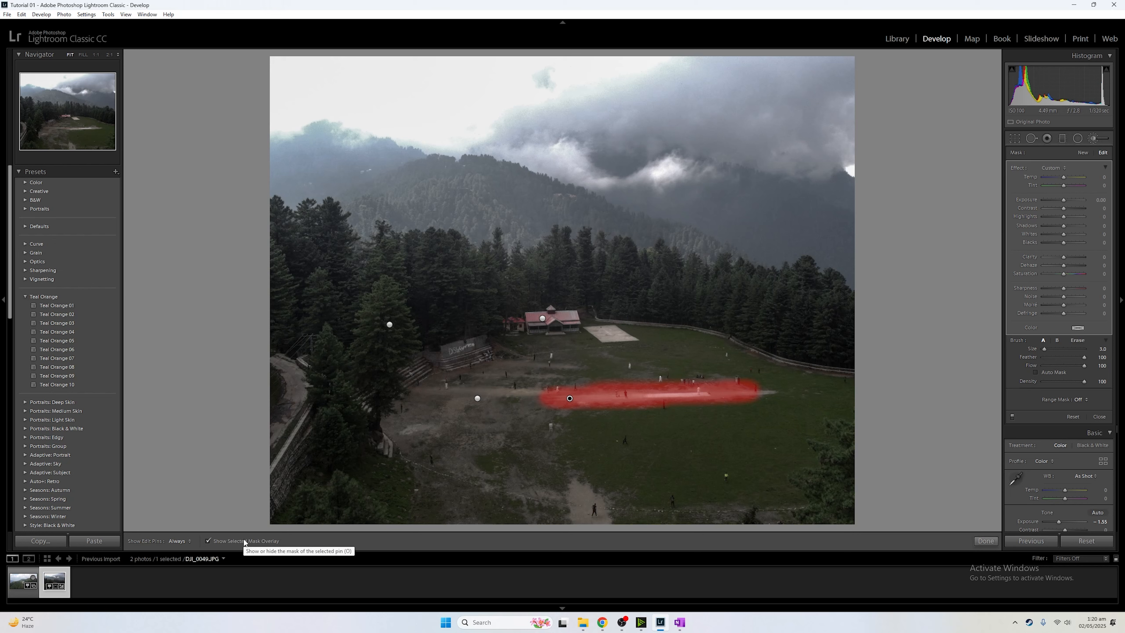
Hide the mask overlay and raise the exposure slightly on the pavilion mask and the tree mask.
click(207, 541)
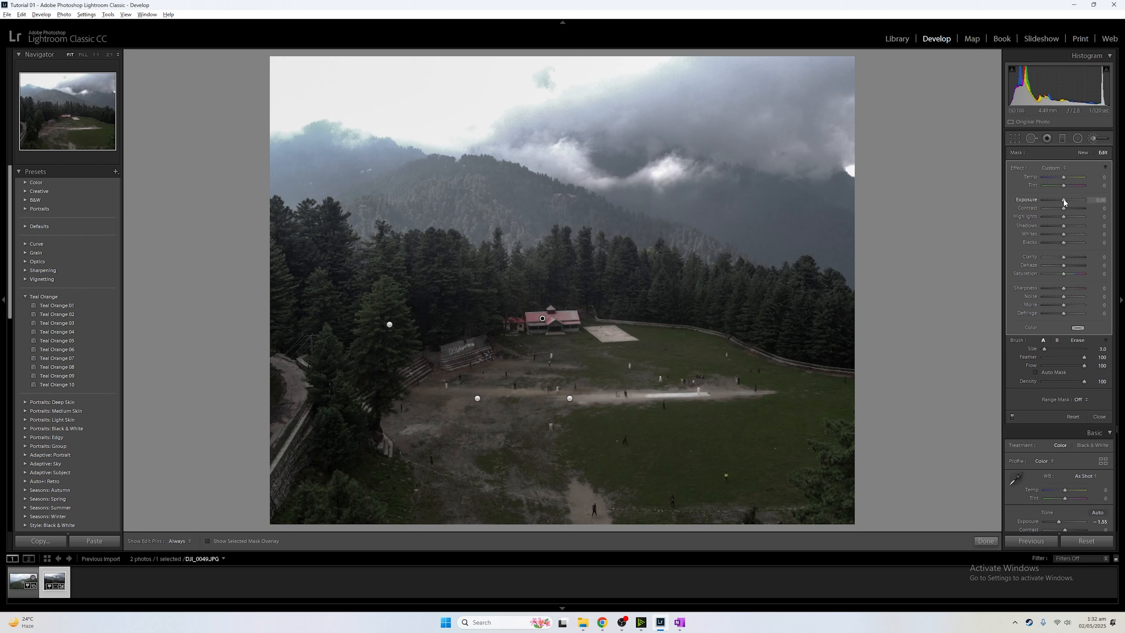
drag(1063, 202, 1065, 203)
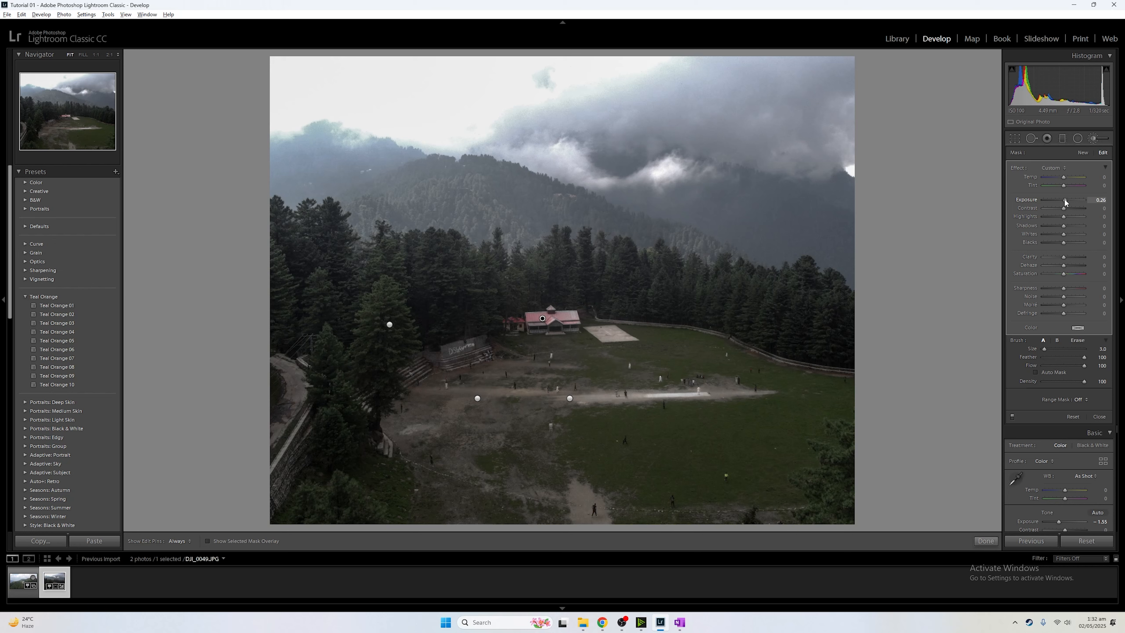
drag(1065, 203, 1066, 203)
click(389, 324)
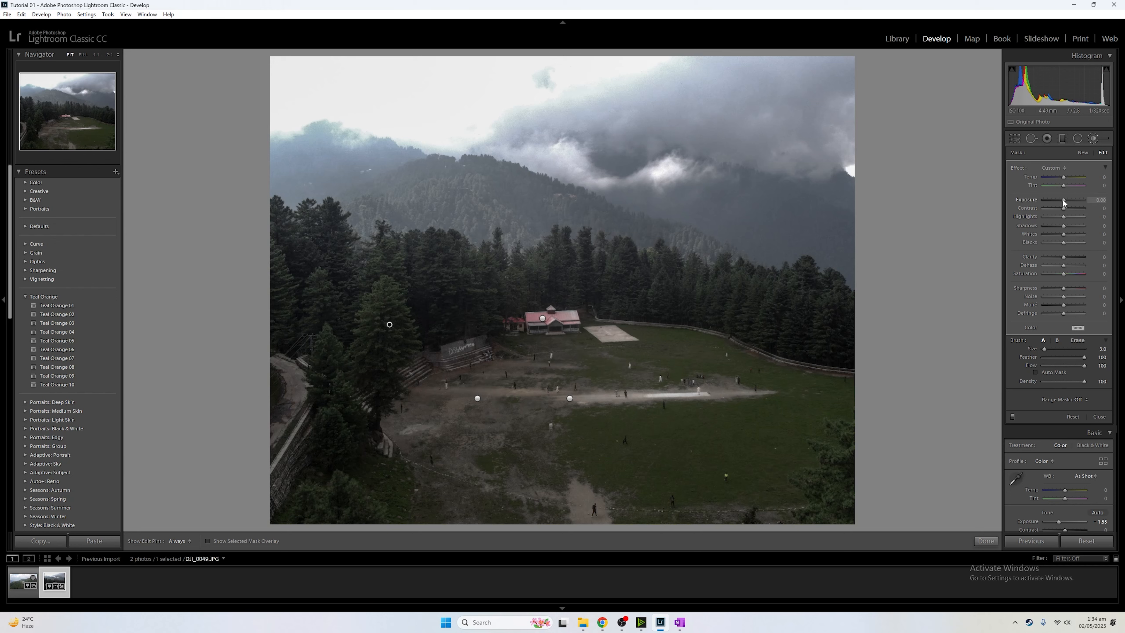
drag(1066, 202, 1065, 203)
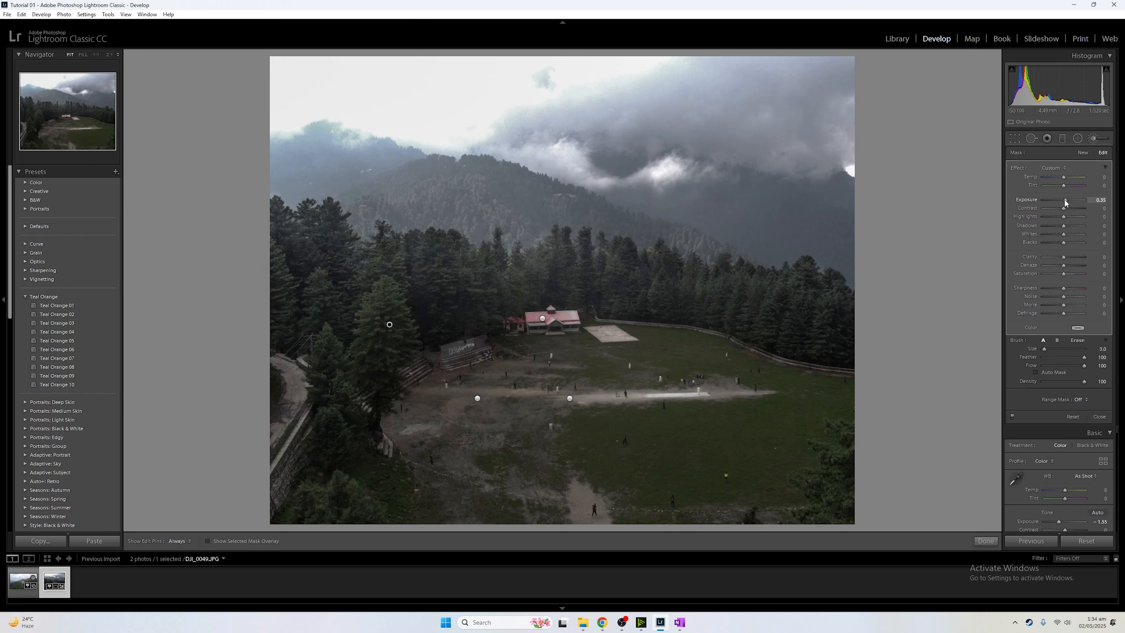
drag(1065, 202, 1064, 203)
Raise the exposure slightly on the playing field mask and the pitch strip mask.
click(478, 399)
drag(1065, 201, 1066, 203)
click(570, 398)
drag(1058, 200, 1065, 203)
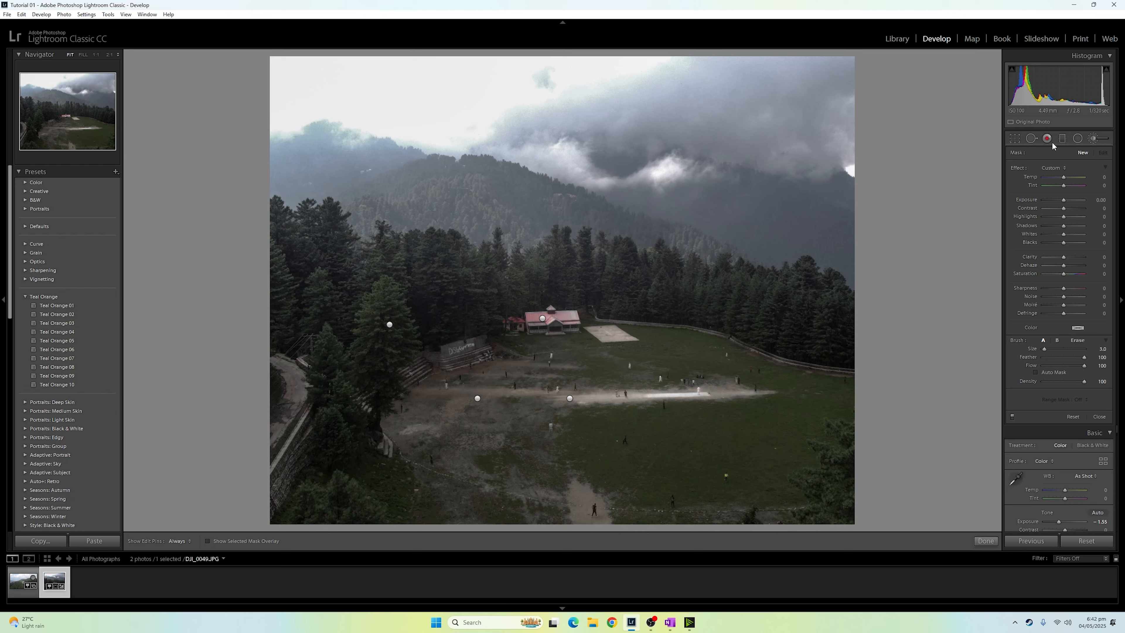
Add a graduated filter rising from the photo's bottom edge and set its exposure to −1.81.
click(1060, 138)
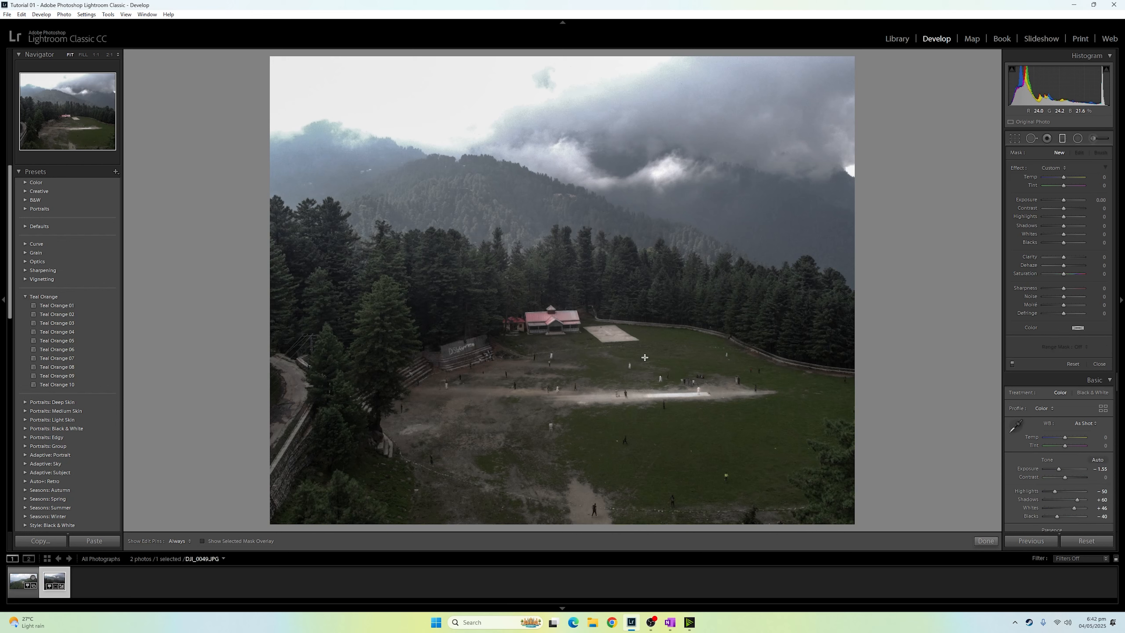
drag(524, 523, 525, 468)
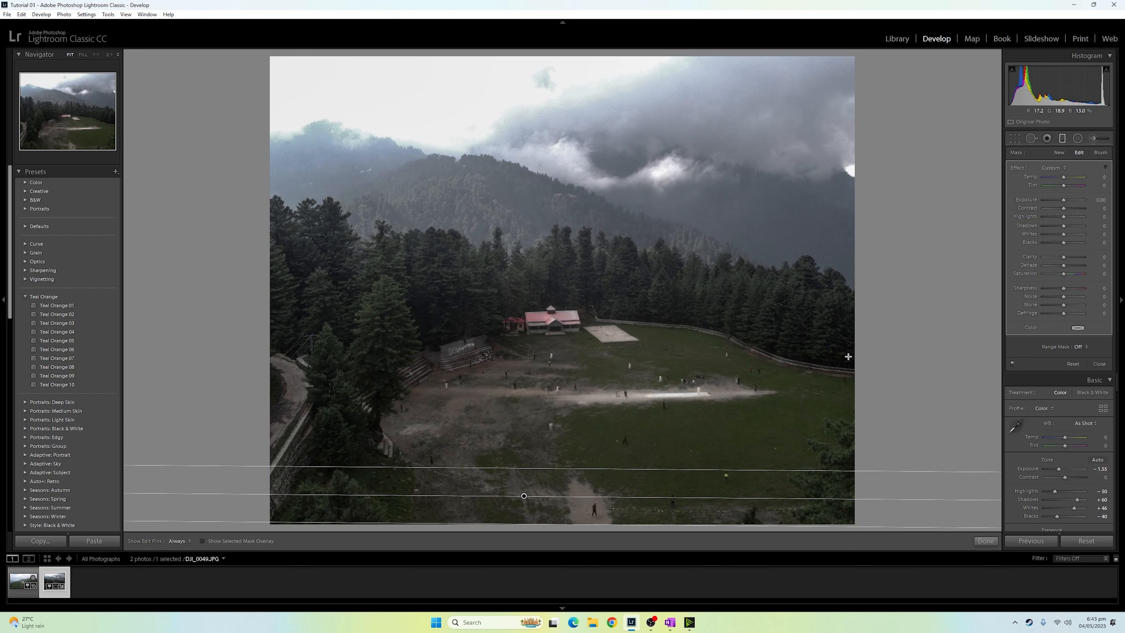
drag(1063, 202, 1055, 201)
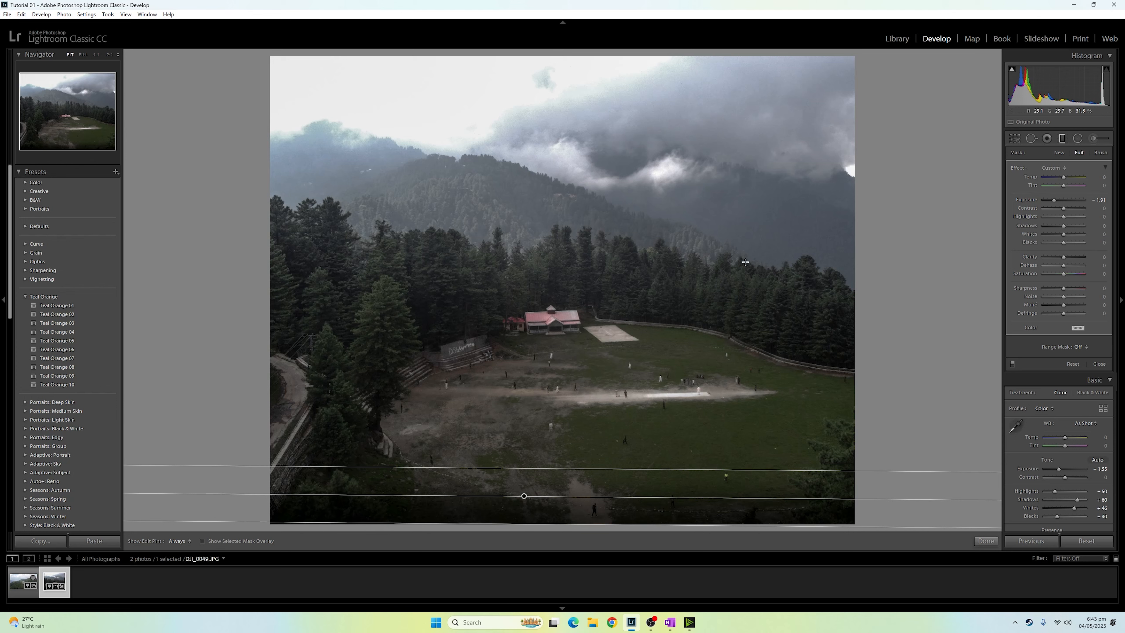
Add new graduated filters with exposure −1.30 running diagonally inward from the photo's two upper corners.
click(1059, 153)
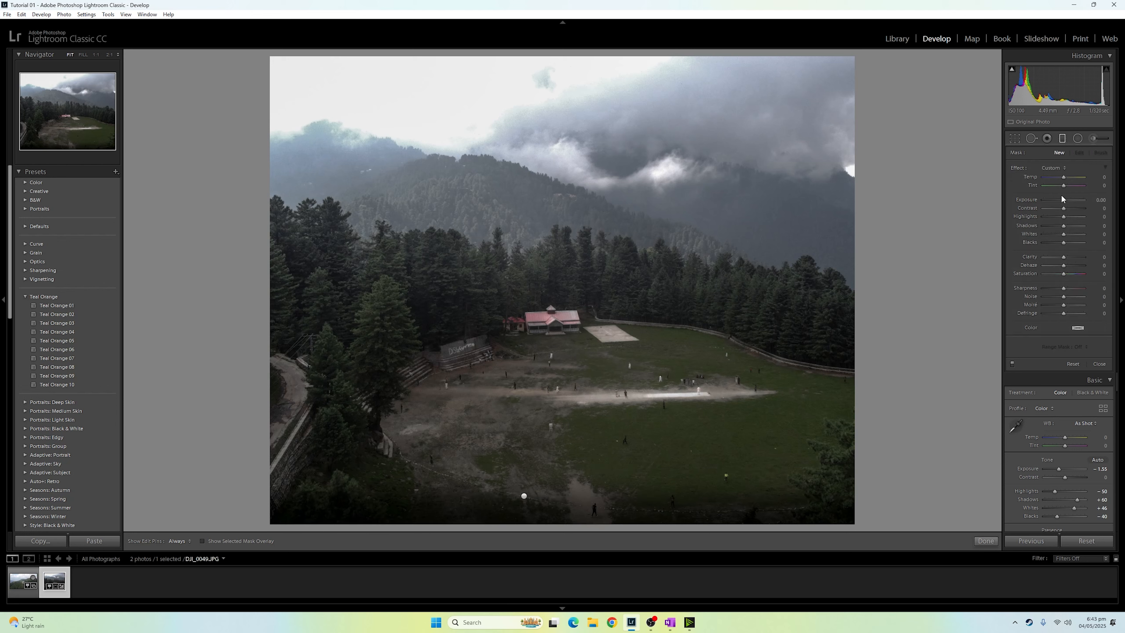
drag(1064, 201, 1056, 200)
drag(837, 73, 758, 184)
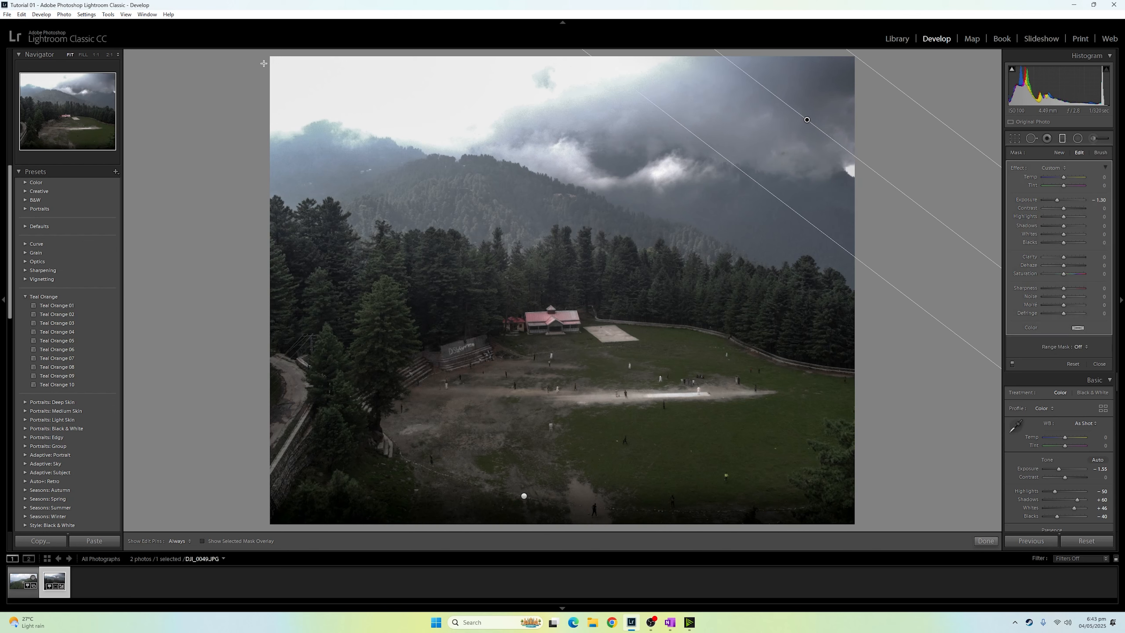
drag(272, 58, 396, 217)
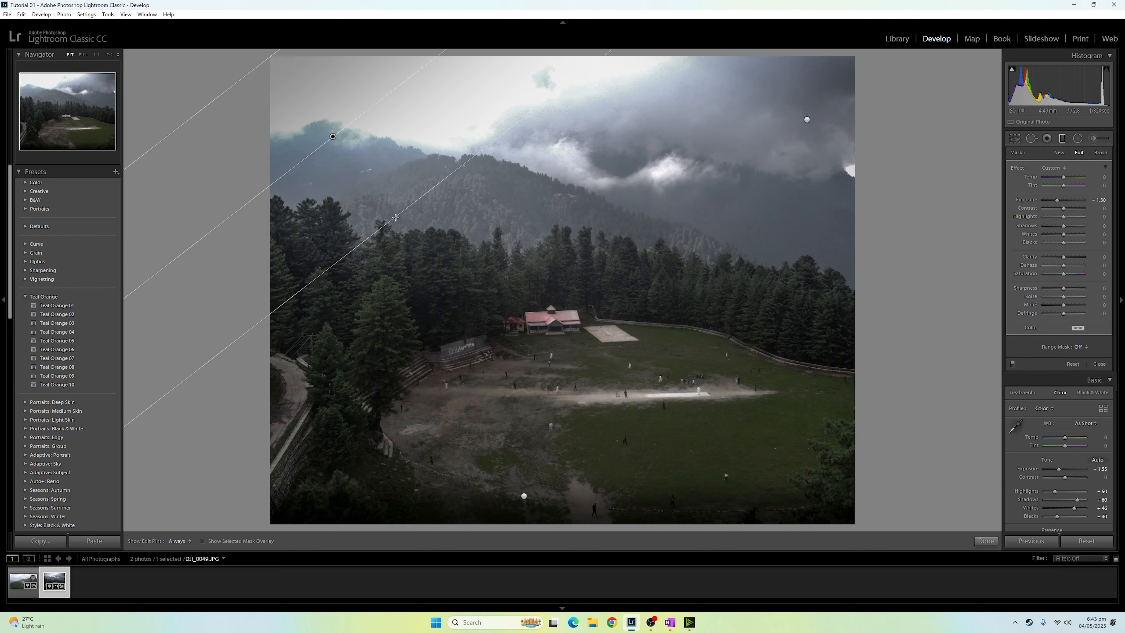
Add matching graduated filters from the photo's two lower corners and shift the bottom-edge filter slightly towards the centre.
drag(271, 524, 325, 424)
drag(857, 531, 794, 434)
click(526, 496)
drag(526, 496, 544, 495)
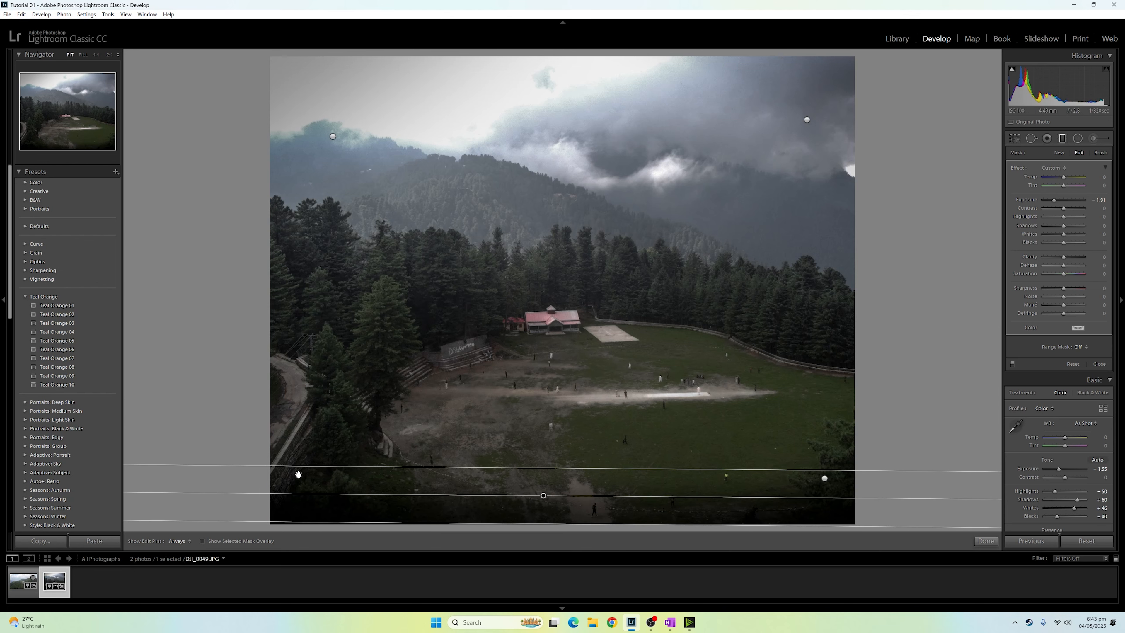
Extend the sky-side filter over the mountain corner further inward, lower its exposure to about −1.6, and compare before and after.
click(333, 136)
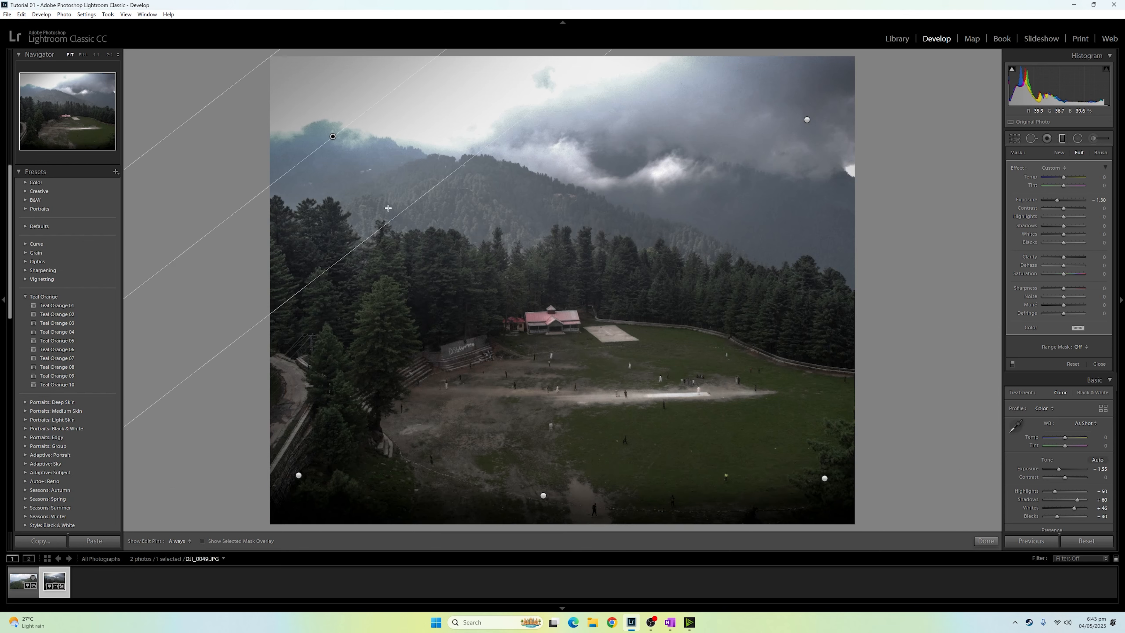
drag(397, 213, 428, 214)
drag(1057, 202, 1055, 202)
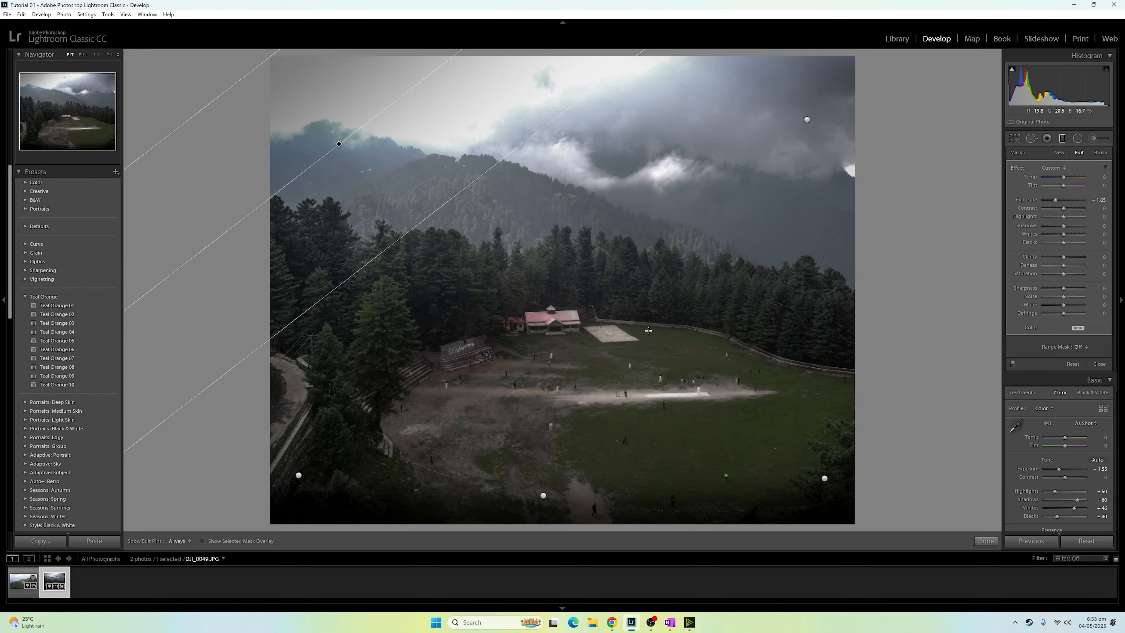
key(y)
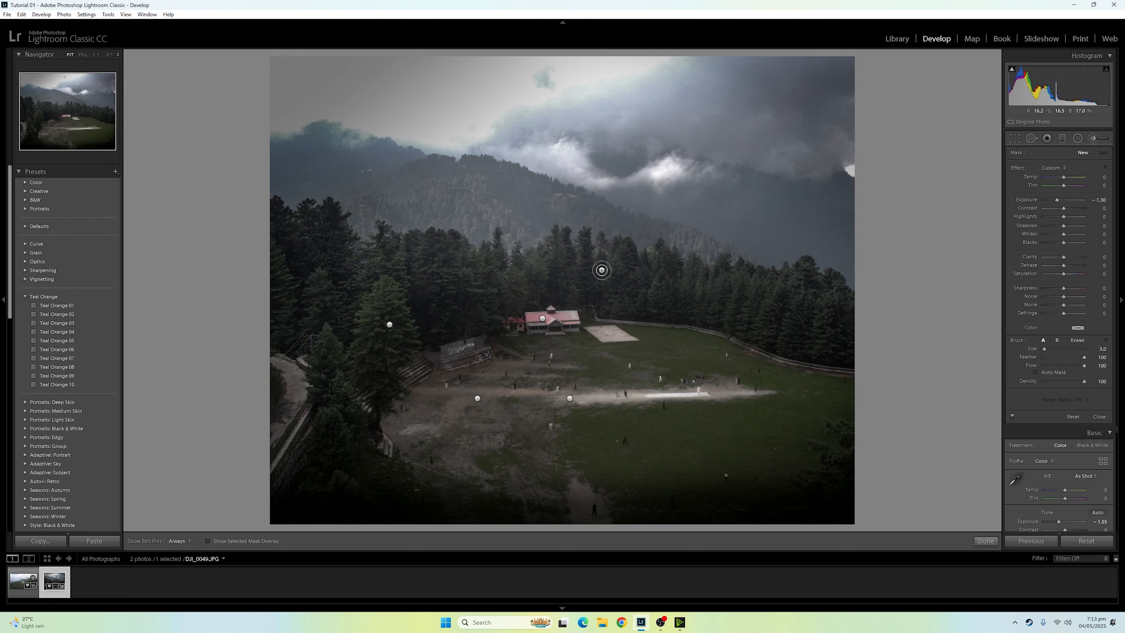
Open DJI_0024.JPG and crop it to the 4 x 5 / 8 x 10 aspect ratio, shifting the photo slightly left within the frame.
click(24, 582)
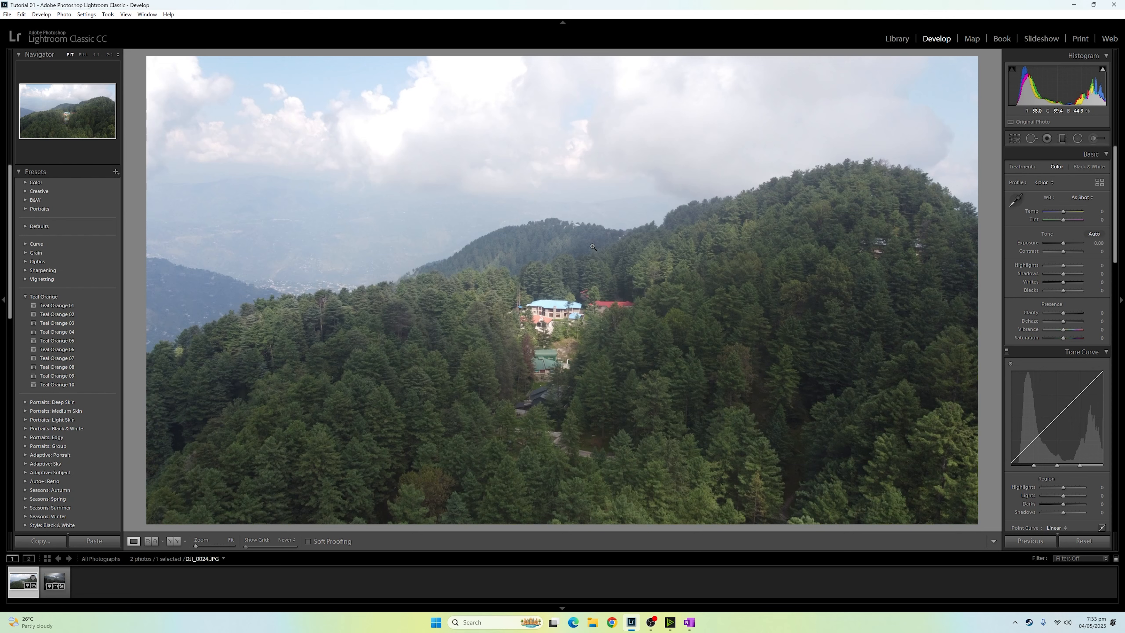
click(1012, 141)
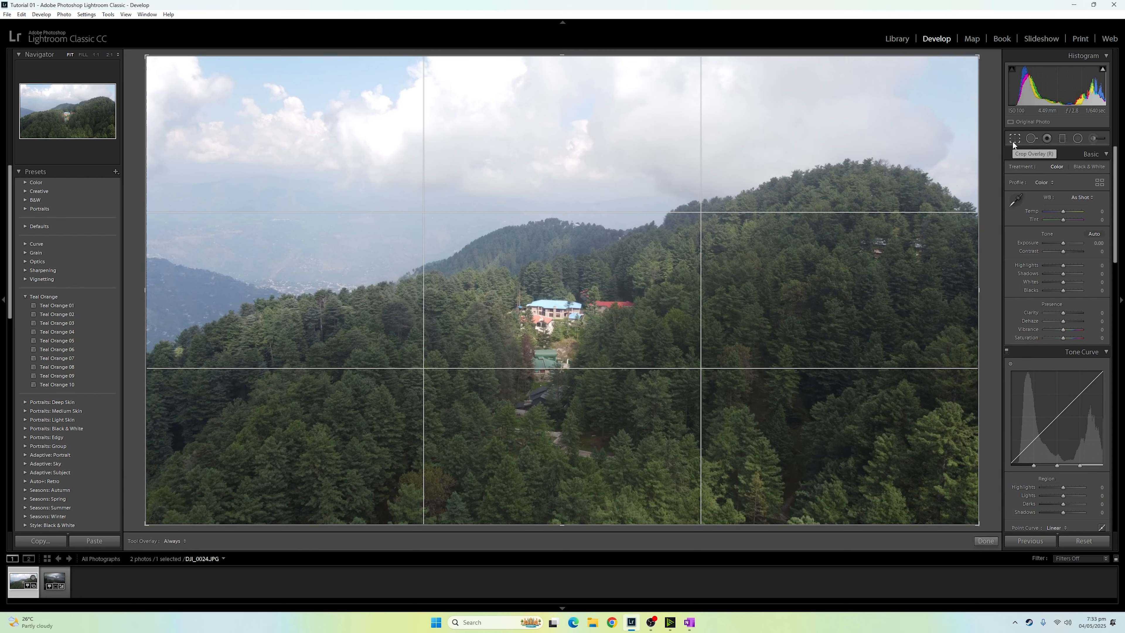
click(1079, 169)
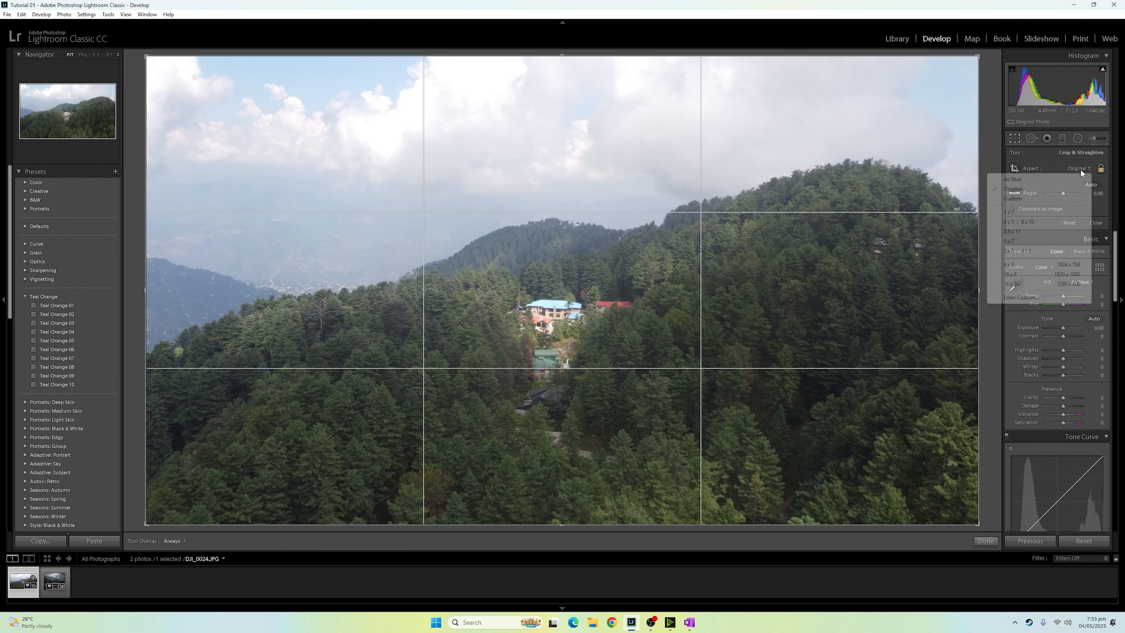
click(1022, 223)
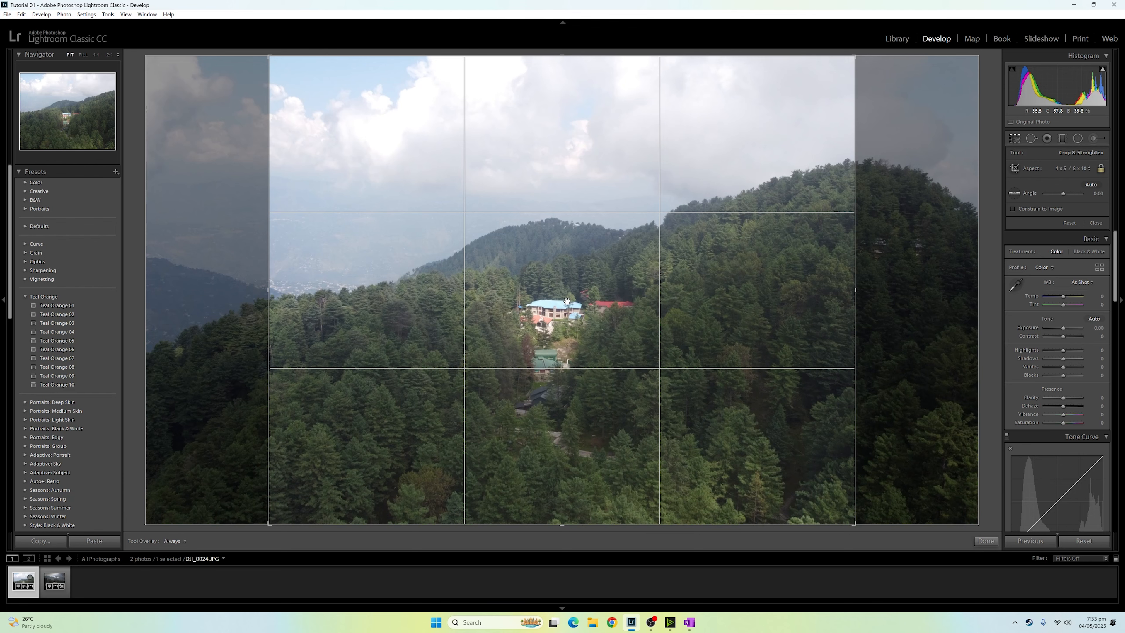
drag(558, 309, 553, 309)
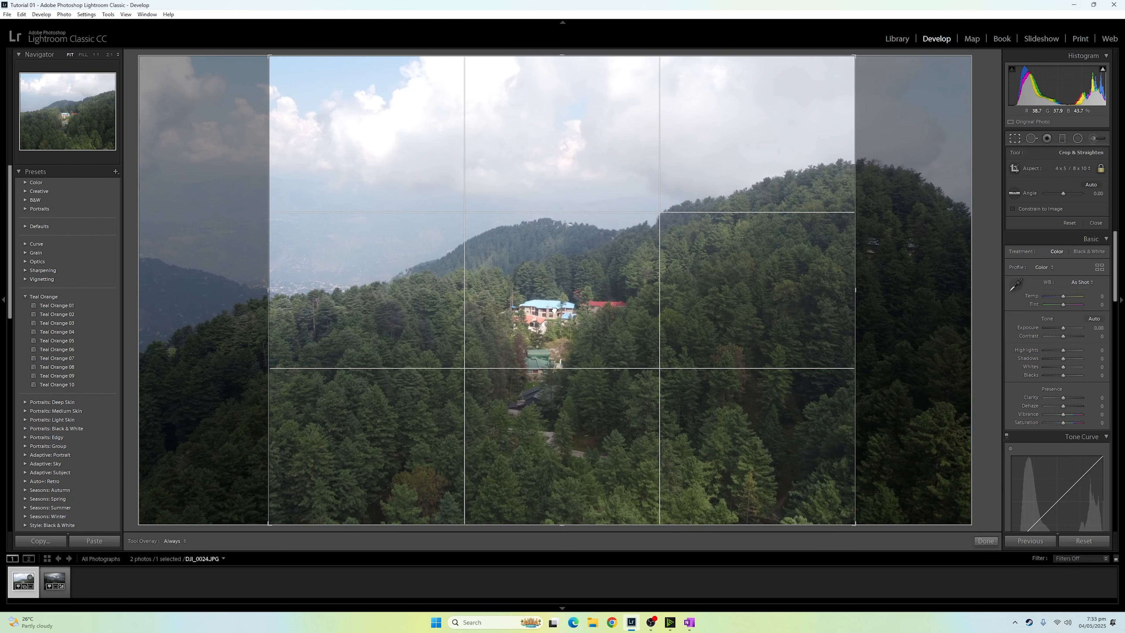
drag(554, 310, 563, 312)
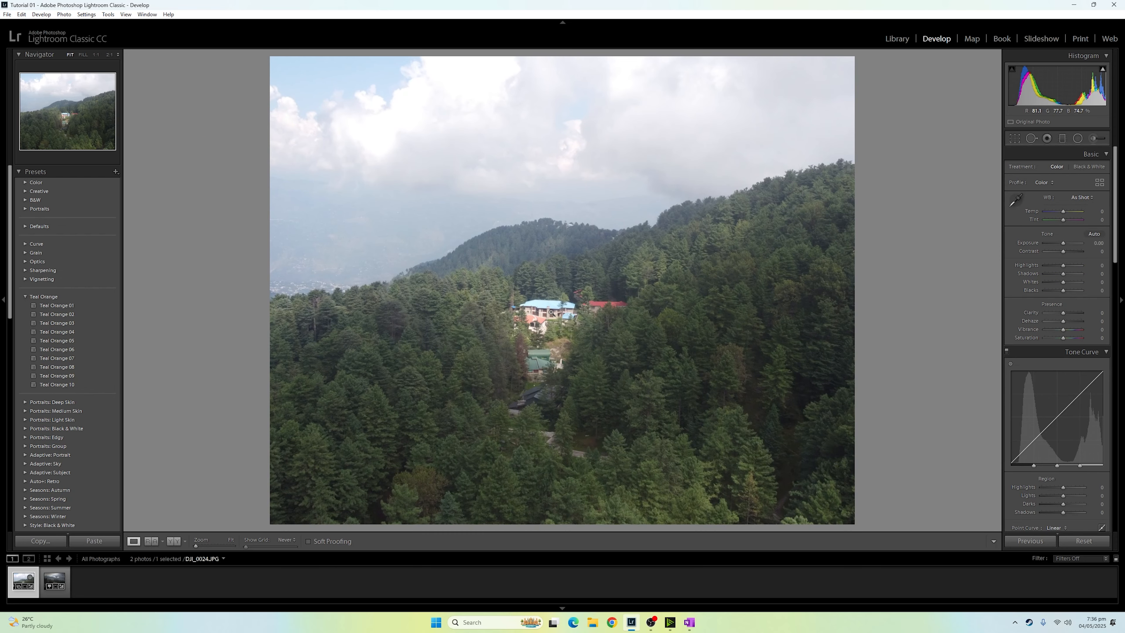
Lower the photo's overall exposure to −2.00.
drag(1062, 243, 1054, 245)
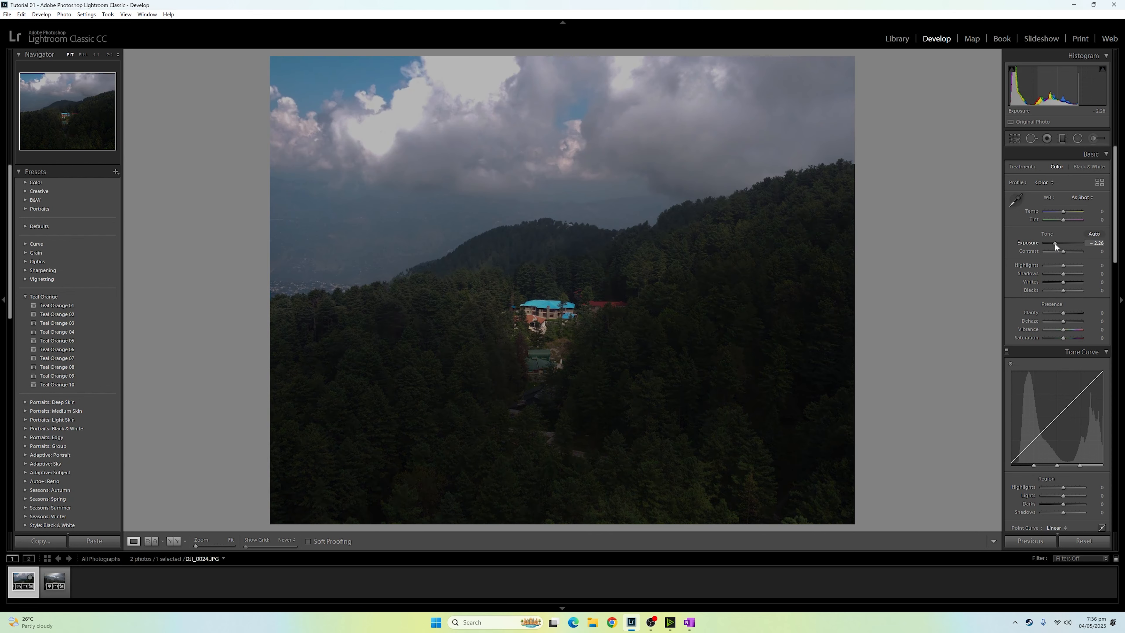
click(1095, 244)
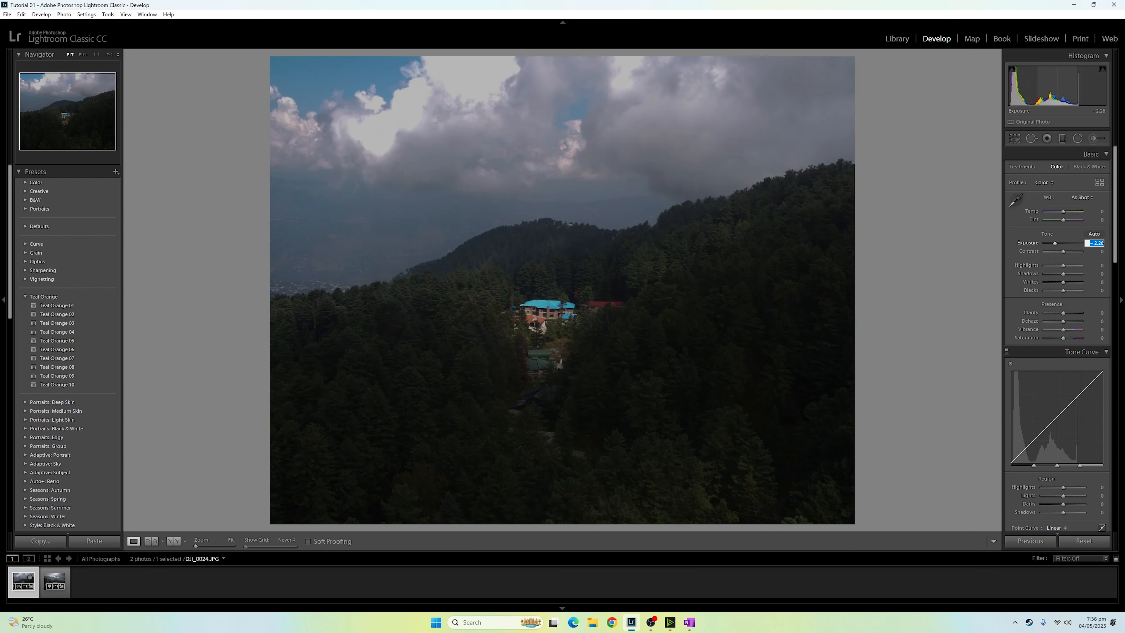
text(-2)
key(Return)
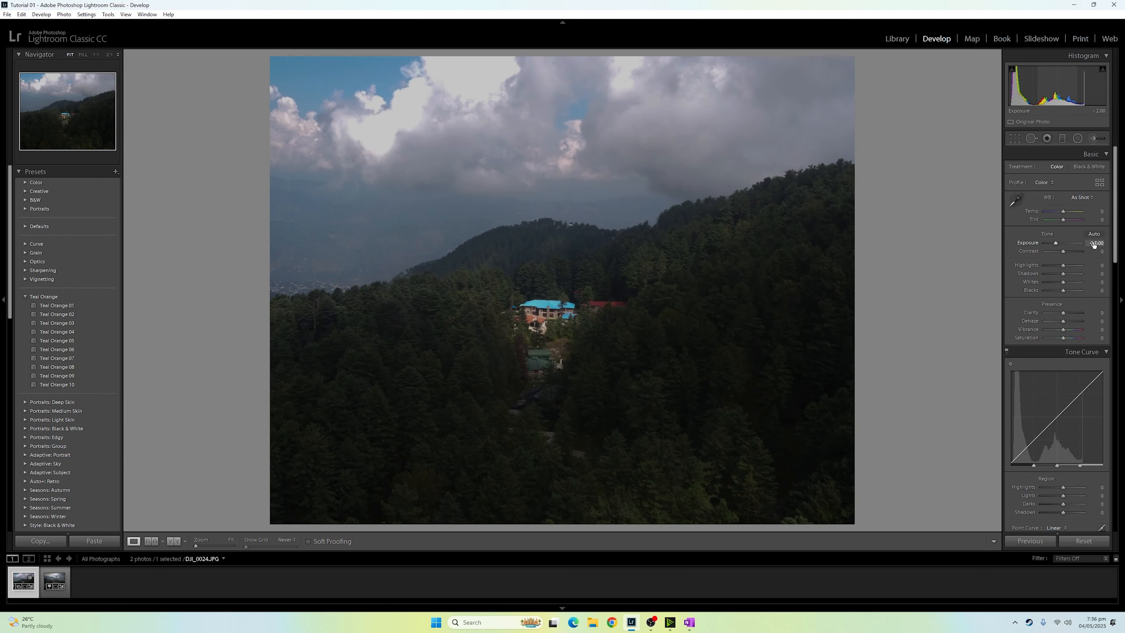
Set the HSL saturation of all eight colors, from red to magenta, to −100.
scroll(1094, 245, down, 3)
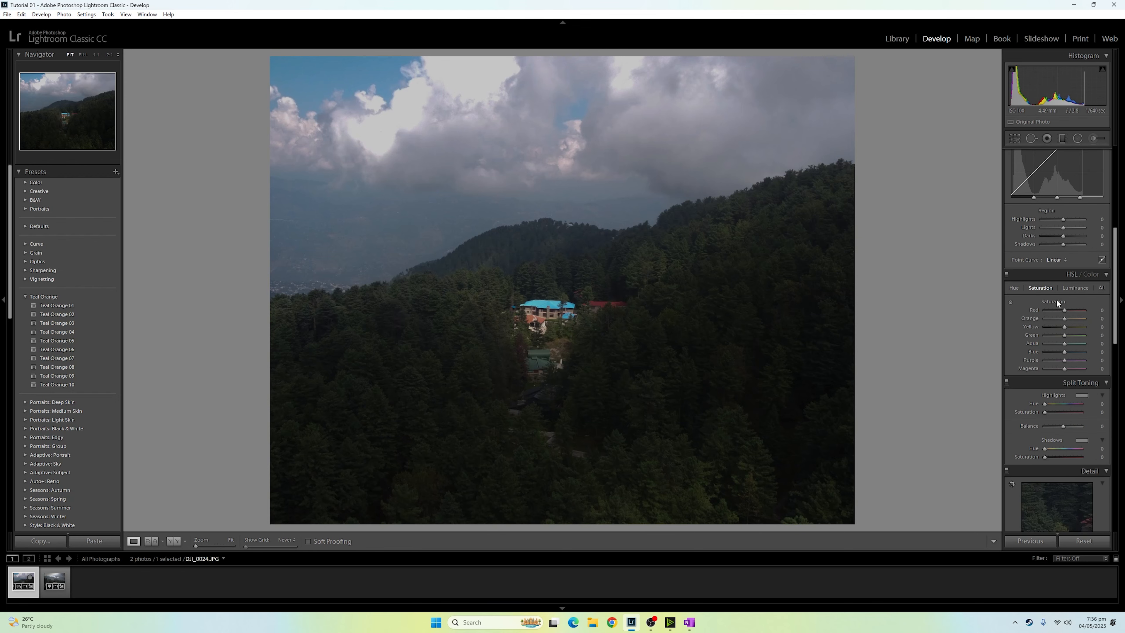
drag(1064, 309, 1052, 329)
drag(1063, 350, 1044, 360)
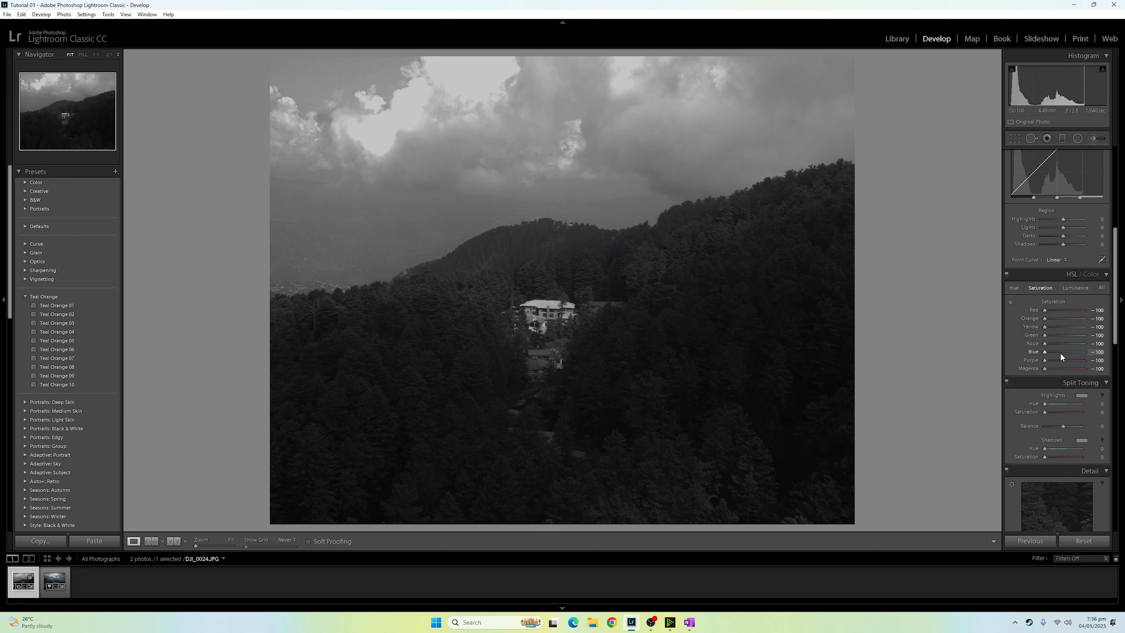
Set Whites to +55 with the highlight clipping warning on, and set Clarity and Dehaze to +12 each.
scroll(1060, 352, up, 5)
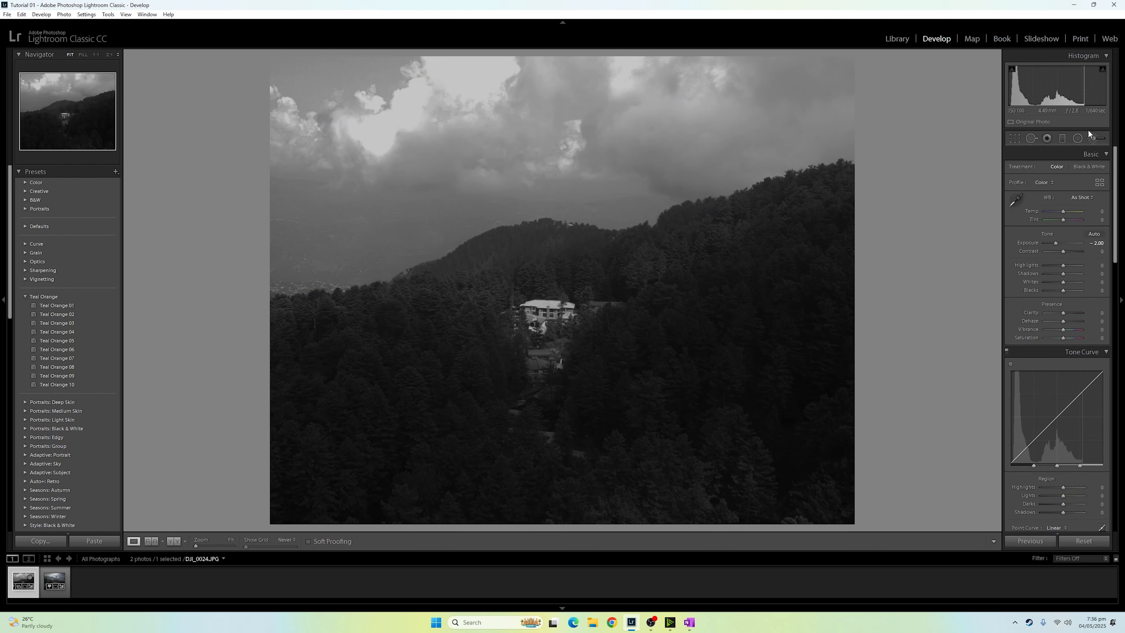
click(1103, 70)
drag(1062, 281, 1074, 282)
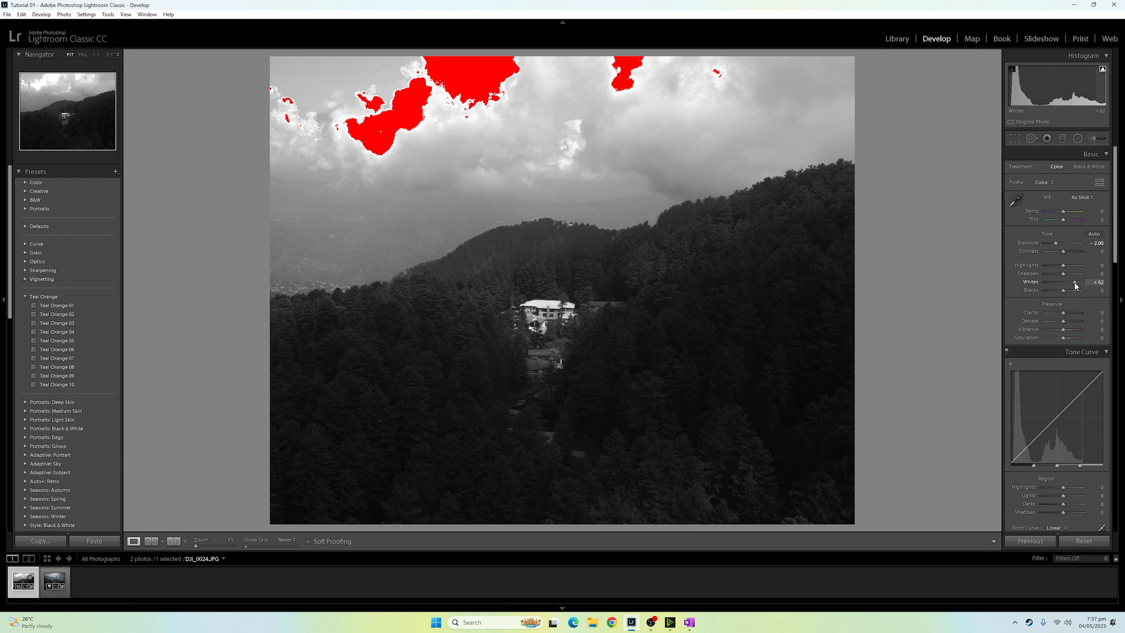
drag(1075, 282, 1073, 282)
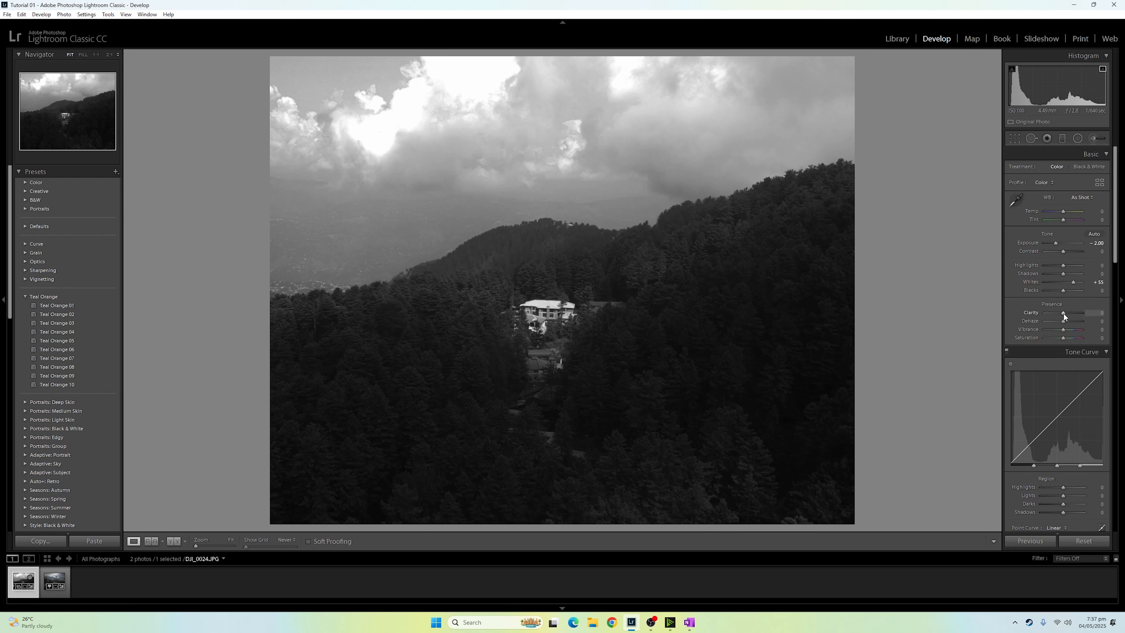
drag(1064, 313, 1065, 322)
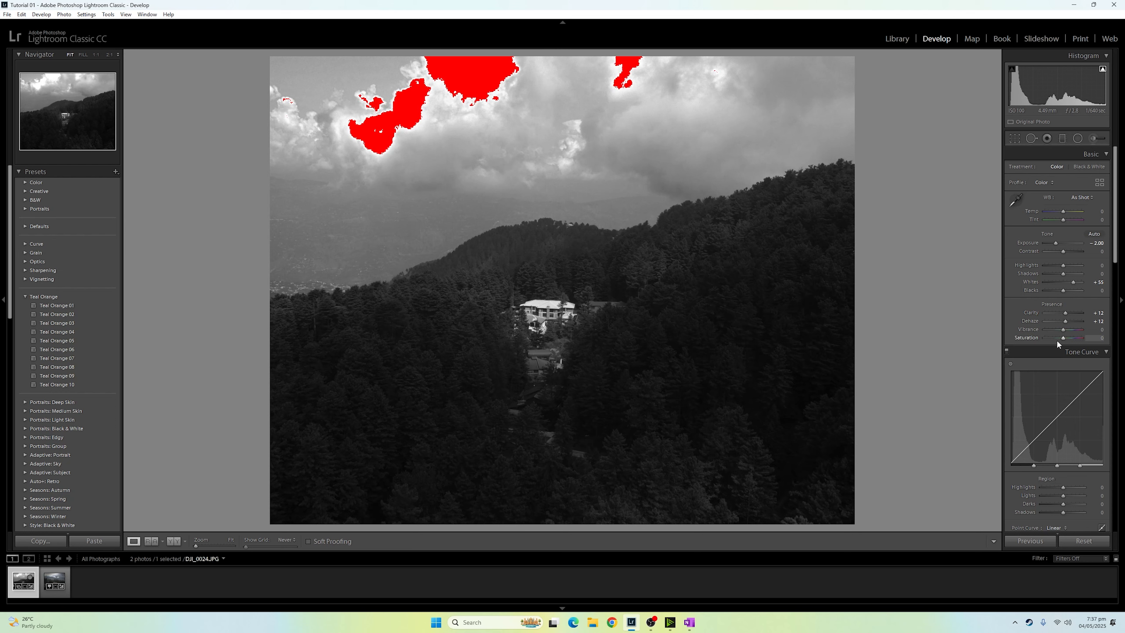